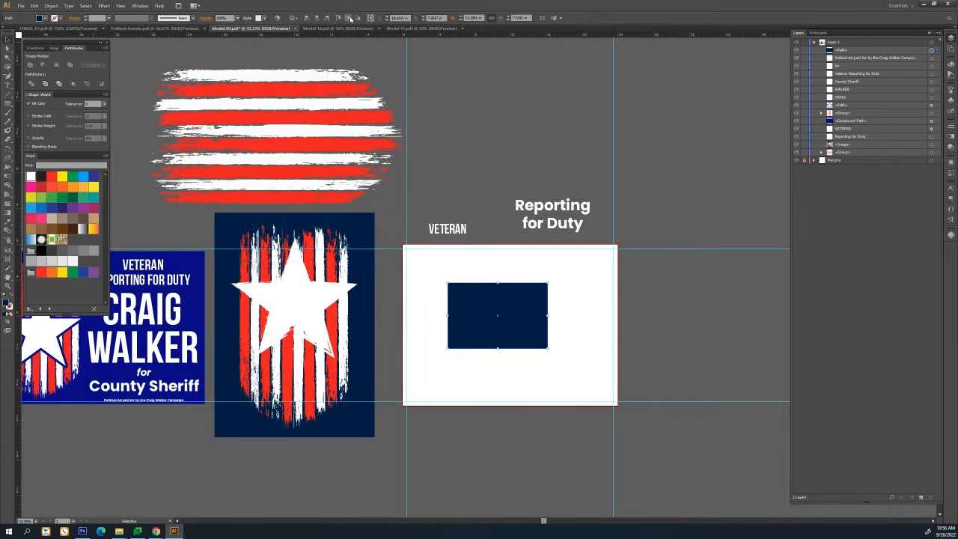
Center the navy rectangle on the artboard and widen it to span the artboard's width
{"action": "left_click", "coordinate": [316, 18]}
{"action": "left_click", "coordinate": [348, 17]}
{"action": "left_click", "coordinate": [474, 17]}
{"action": "key", "text": "Up"}
{"action": "key", "text": "Up"}
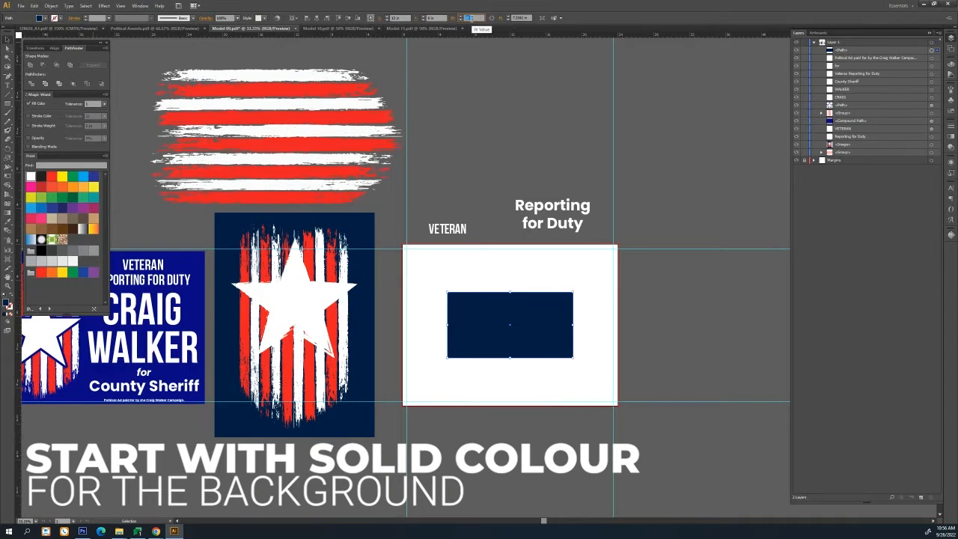
{"action": "key", "text": "Up"}
{"action": "key", "text": "Up"}
{"action": "key", "text": "Up"}
{"action": "key", "text": "Up"}
{"action": "key", "text": "Up"}
{"action": "key", "text": "Up"}
{"action": "key", "text": "Up"}
{"action": "key", "text": "Up"}
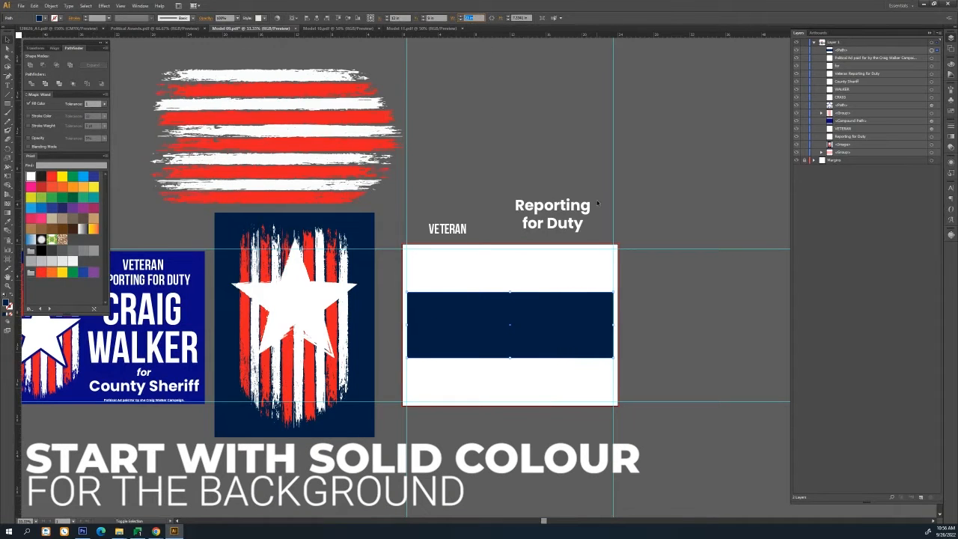
Increase the navy rectangle's height so it fills the artboard as a solid background
{"action": "scroll", "coordinate": [597, 339], "scroll_direction": "up", "scroll_amount": 1}
{"action": "left_click", "coordinate": [474, 131]}
{"action": "left_click_drag", "start_coordinate": [438, 128], "coordinate": [485, 126]}
{"action": "left_click", "coordinate": [550, 317]}
{"action": "left_click", "coordinate": [524, 18]}
{"action": "key", "text": "Up"}
{"action": "key", "text": "Up"}
{"action": "key", "text": "Up"}
{"action": "key", "text": "Up"}
{"action": "key", "text": "Up"}
{"action": "key", "text": "Up"}
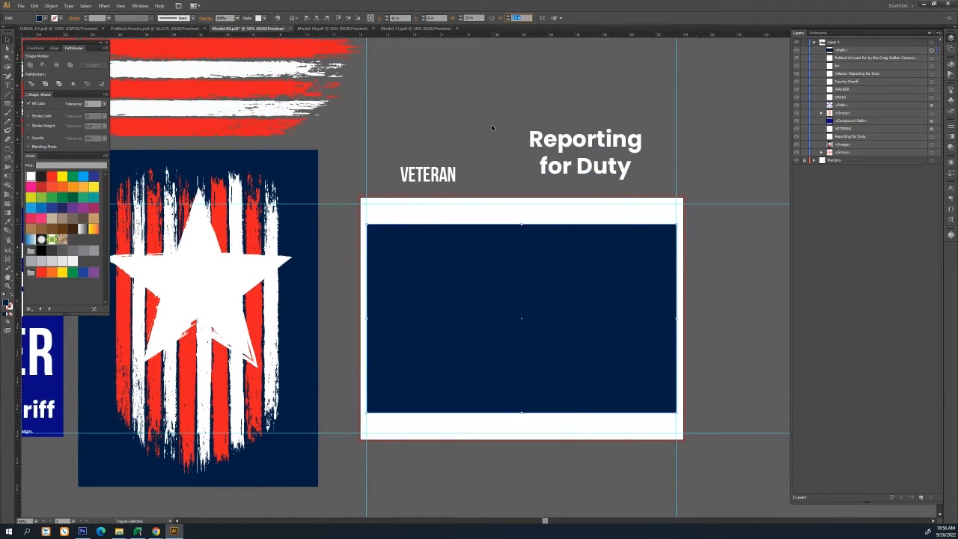
{"action": "key", "text": "Up"}
{"action": "key", "text": "Up"}
{"action": "key", "text": "Up"}
Copy the distressed stripes graphic onto the navy background
{"action": "left_click", "coordinate": [5, 40]}
{"action": "left_click_drag", "start_coordinate": [203, 81], "coordinate": [527, 350]}
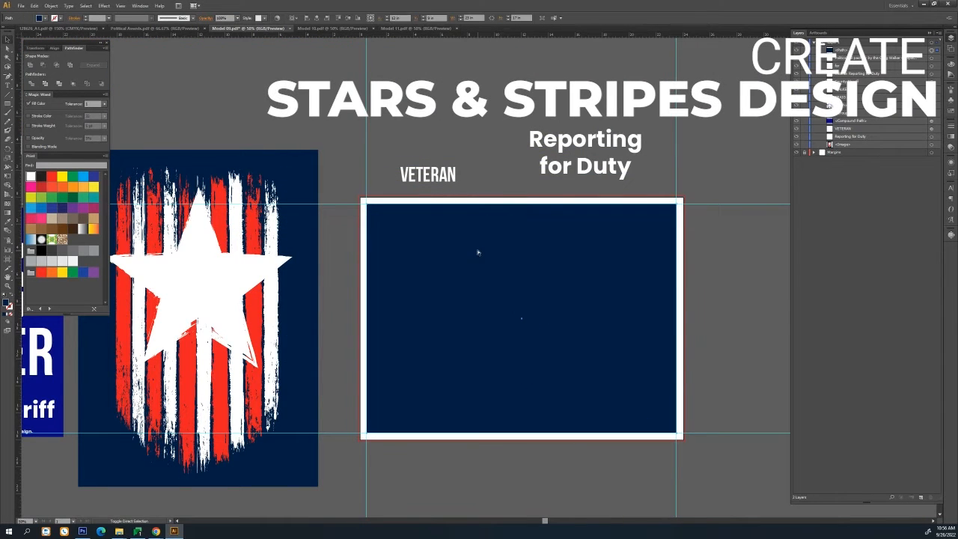
{"action": "left_click_drag", "start_coordinate": [704, 423], "coordinate": [408, 509]}
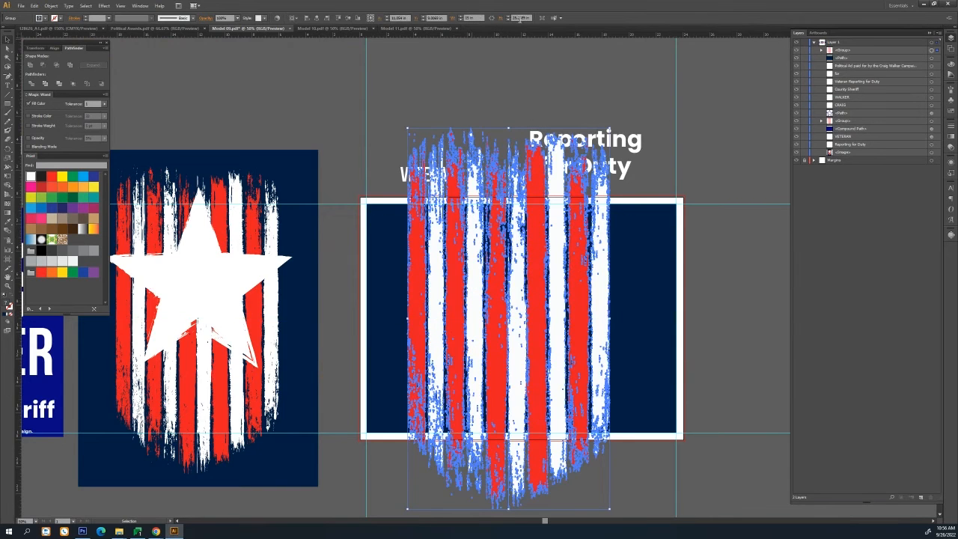
Scale down the stripes copy to fit the background's height and move it to the artboard's left side
{"action": "left_click", "coordinate": [492, 19]}
{"action": "scroll", "coordinate": [523, 18], "scroll_direction": "down", "scroll_amount": 5}
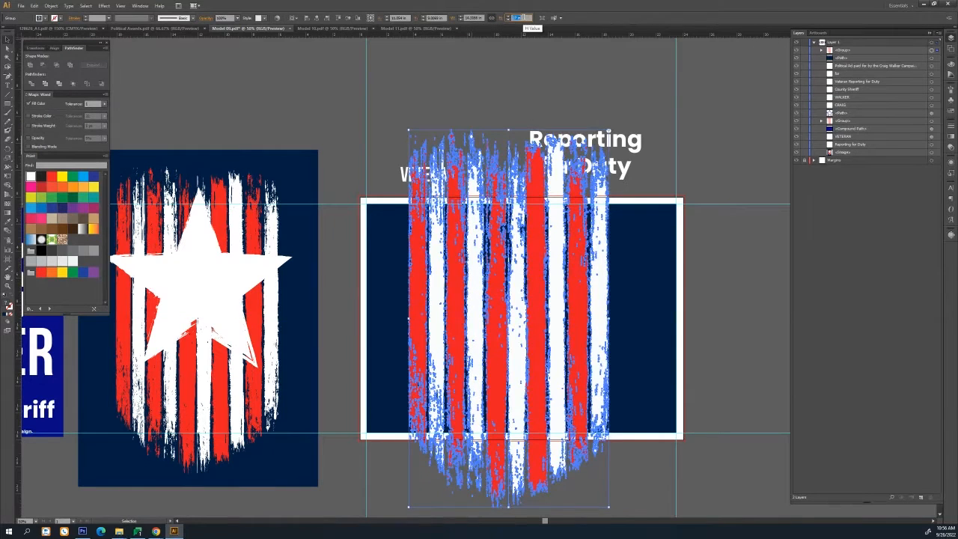
{"action": "scroll", "coordinate": [524, 18], "scroll_direction": "down", "scroll_amount": 8}
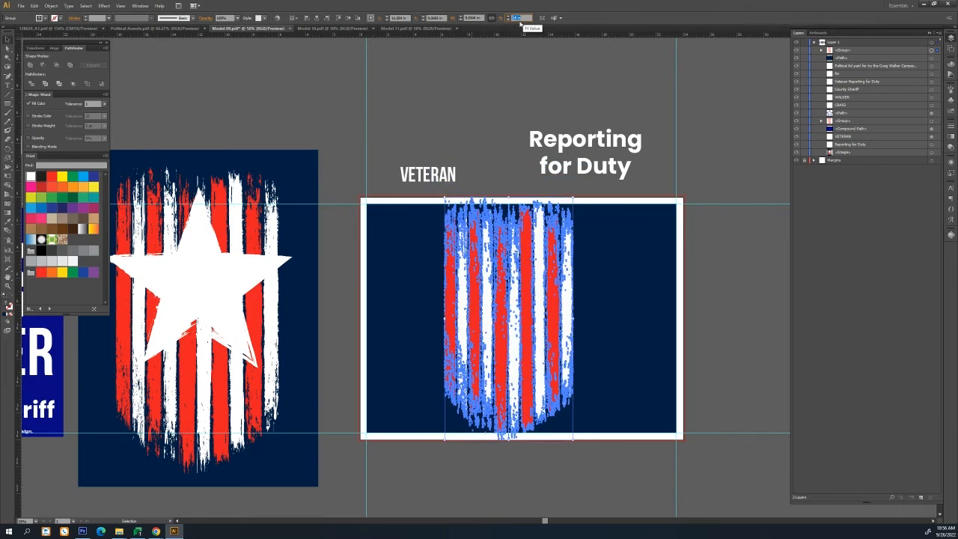
{"action": "scroll", "coordinate": [524, 28], "scroll_direction": "down", "scroll_amount": 2}
{"action": "scroll", "coordinate": [409, 18], "scroll_direction": "down", "scroll_amount": 6}
{"action": "key", "text": "Down"}
{"action": "key", "text": "Down"}
{"action": "key", "text": "Down"}
{"action": "key", "text": "Down"}
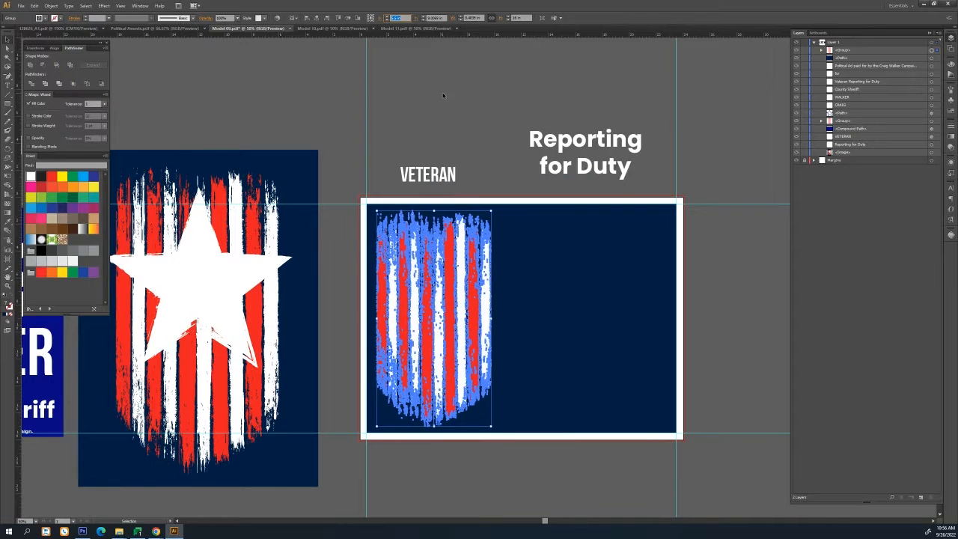
Switch to the Star tool and draw a navy star over the stripes graphic
{"action": "left_click", "coordinate": [446, 89]}
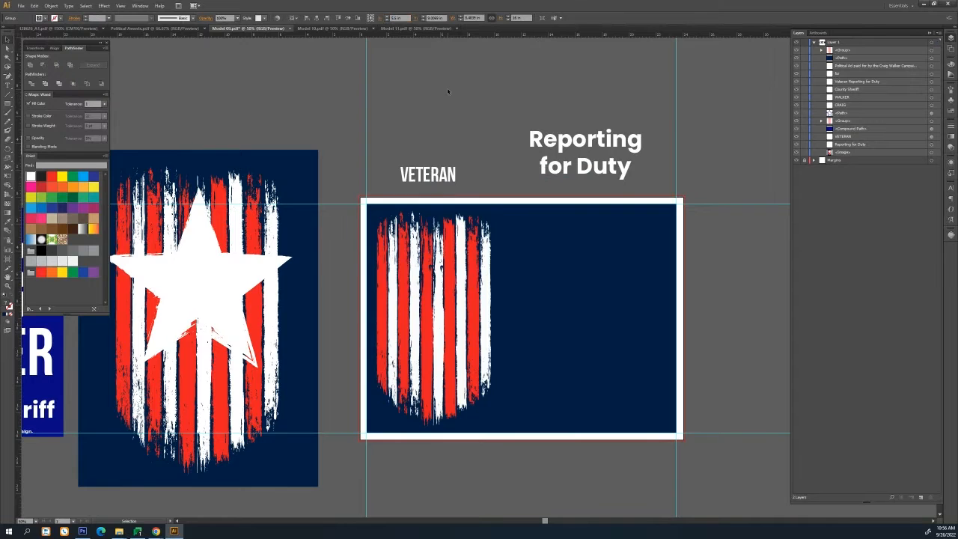
{"action": "left_click", "coordinate": [8, 95]}
{"action": "key", "text": "v"}
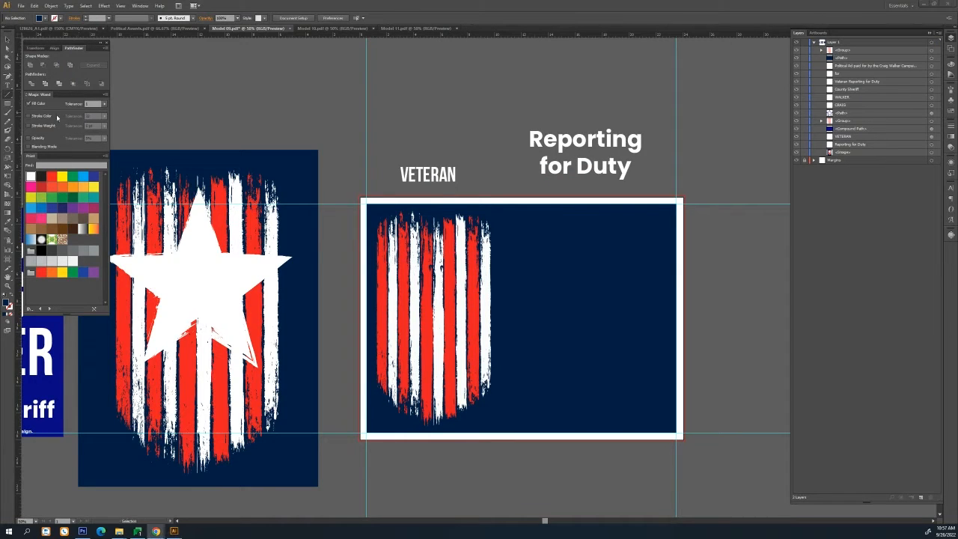
{"action": "left_click_drag", "start_coordinate": [9, 103], "coordinate": [41, 148]}
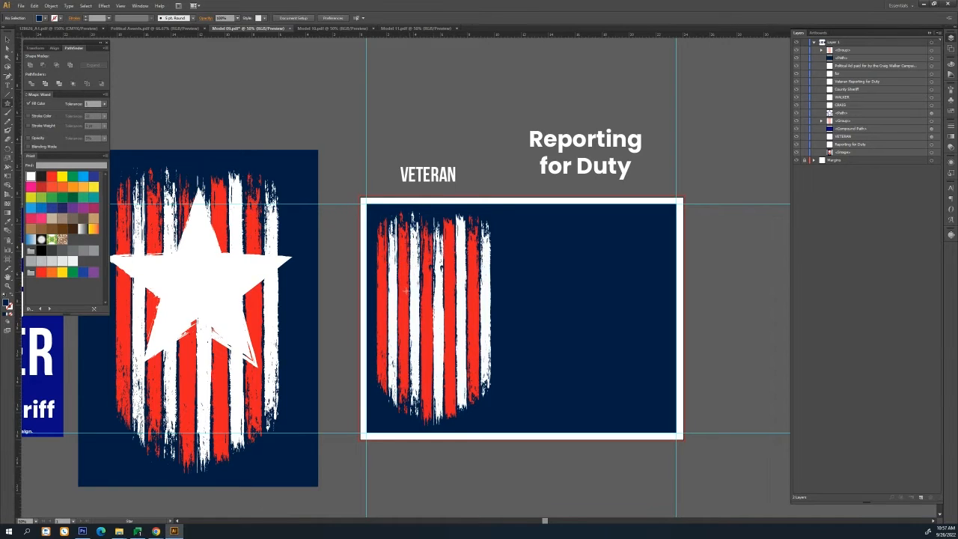
{"action": "left_click_drag", "start_coordinate": [409, 279], "coordinate": [483, 340]}
{"action": "left_click", "coordinate": [8, 39]}
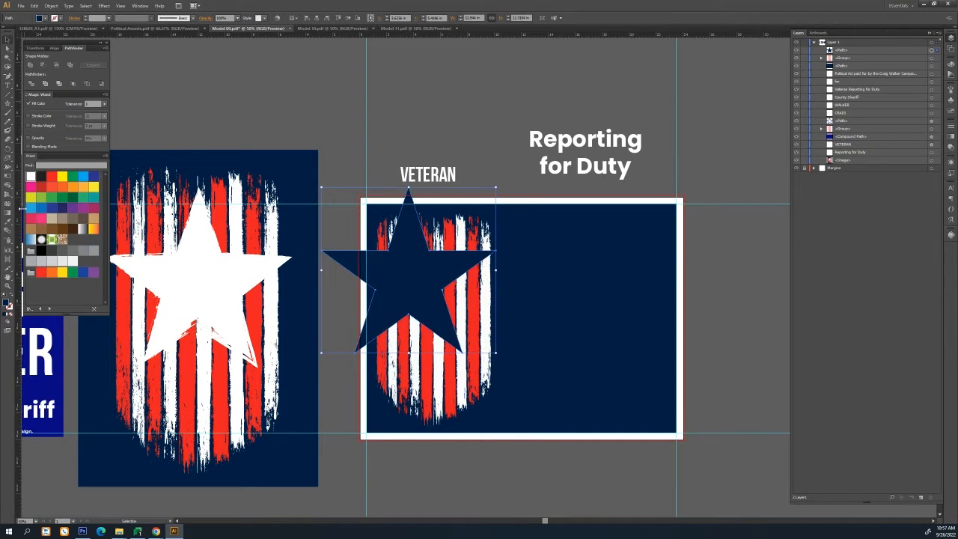
Resize the star to fit within the stripes and center it horizontally on them
{"action": "scroll", "coordinate": [408, 19], "scroll_direction": "up", "scroll_amount": 2}
{"action": "key", "text": "Up"}
{"action": "key", "text": "Up"}
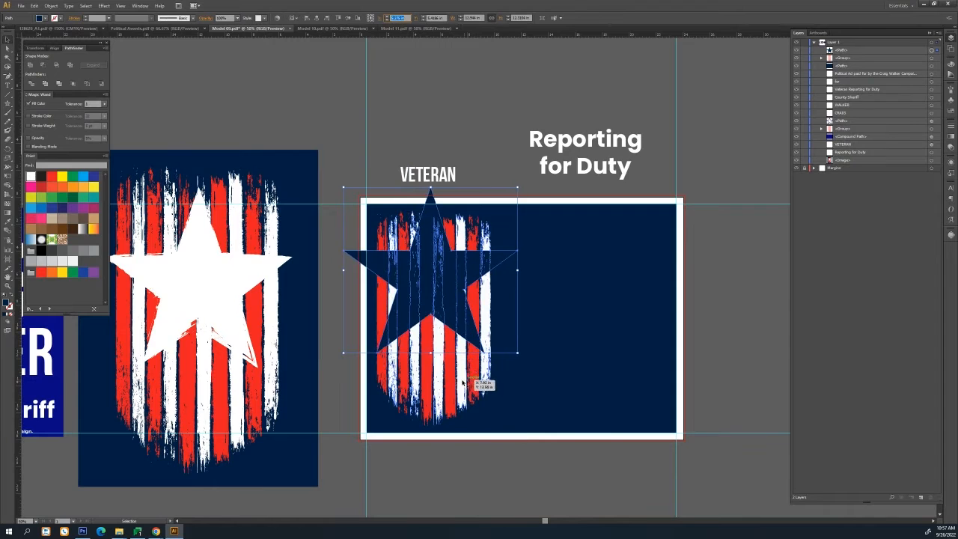
{"action": "left_click", "coordinate": [482, 18]}
{"action": "key", "text": "Down"}
{"action": "key", "text": "Down"}
{"action": "key", "text": "Down"}
{"action": "key", "text": "Down"}
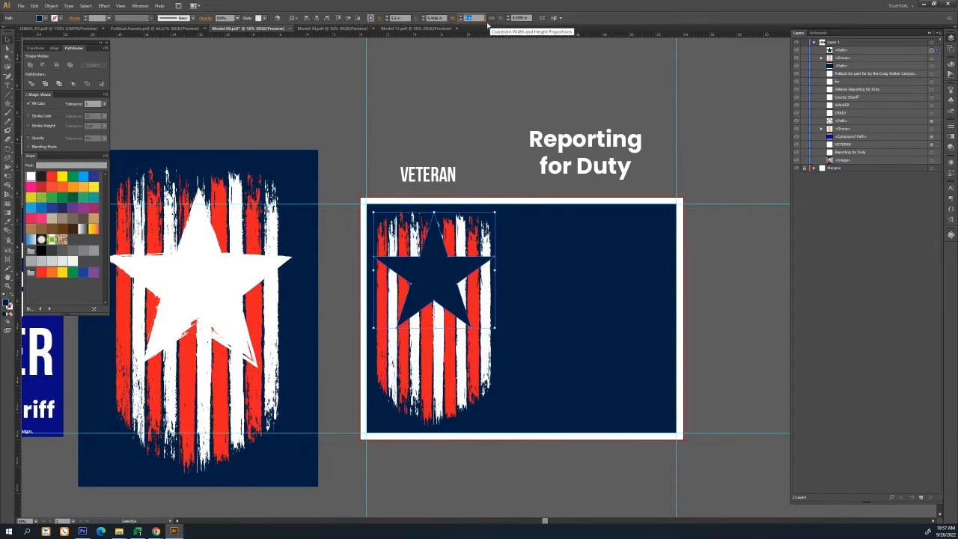
{"action": "left_click", "coordinate": [348, 20]}
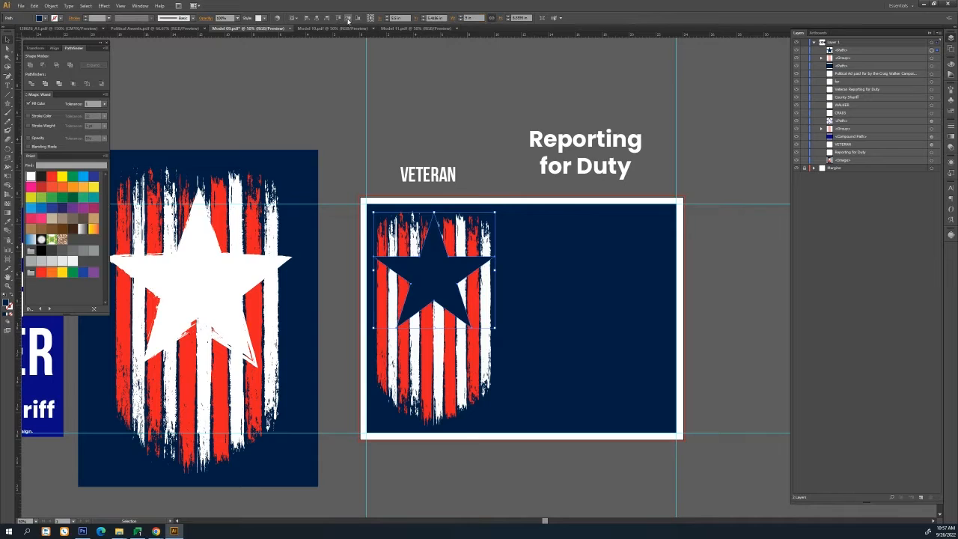
{"action": "left_click", "coordinate": [369, 68]}
{"action": "left_click", "coordinate": [433, 329]}
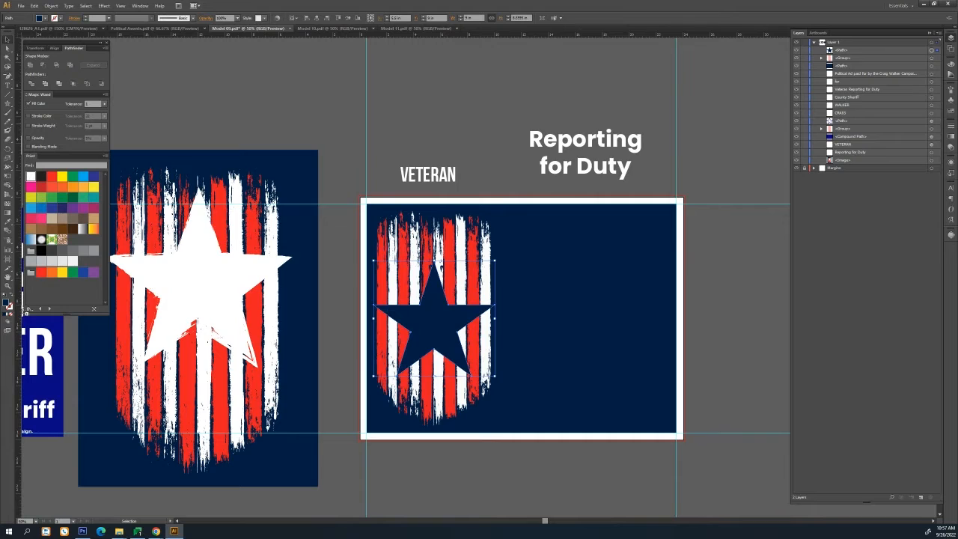
Give the star a heavy stroke and swap its colors to a white fill with a navy outline
{"action": "double_click", "coordinate": [9, 306]}
{"action": "left_click", "coordinate": [951, 125]}
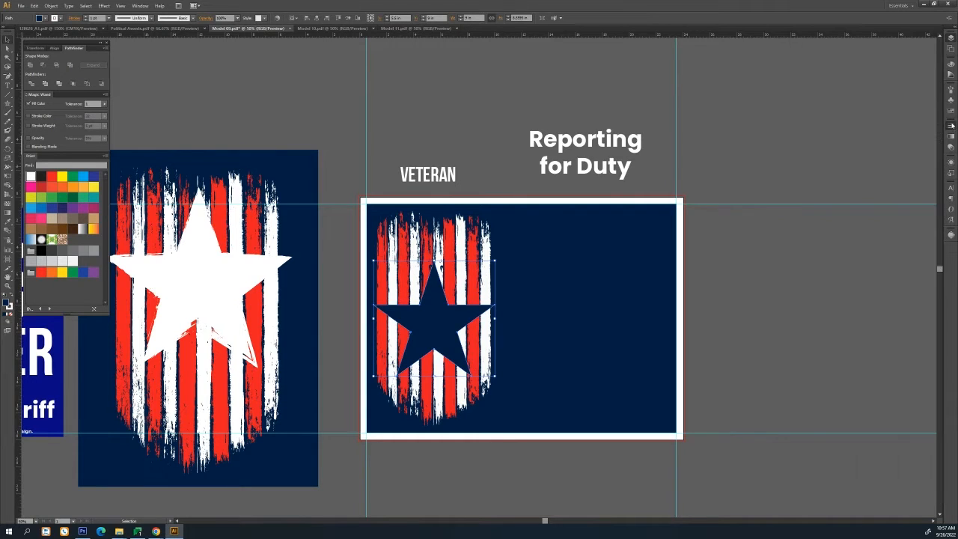
{"action": "left_click", "coordinate": [903, 160]}
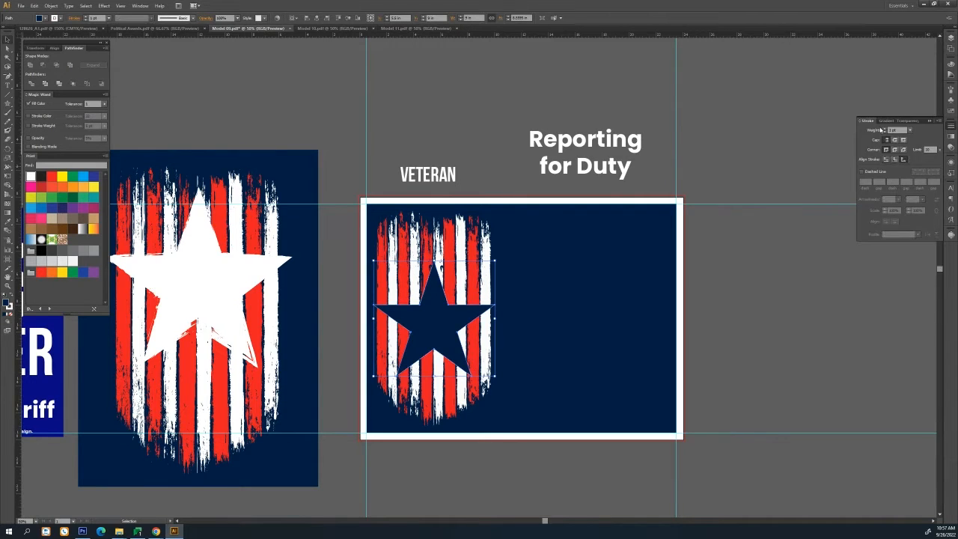
{"action": "left_click", "coordinate": [886, 130]}
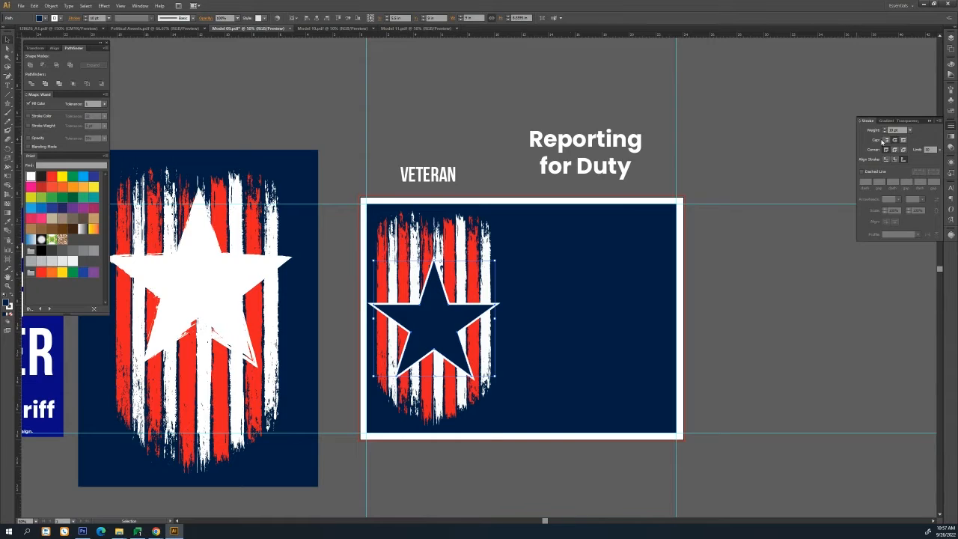
{"action": "left_click", "coordinate": [895, 150]}
{"action": "left_click", "coordinate": [12, 297]}
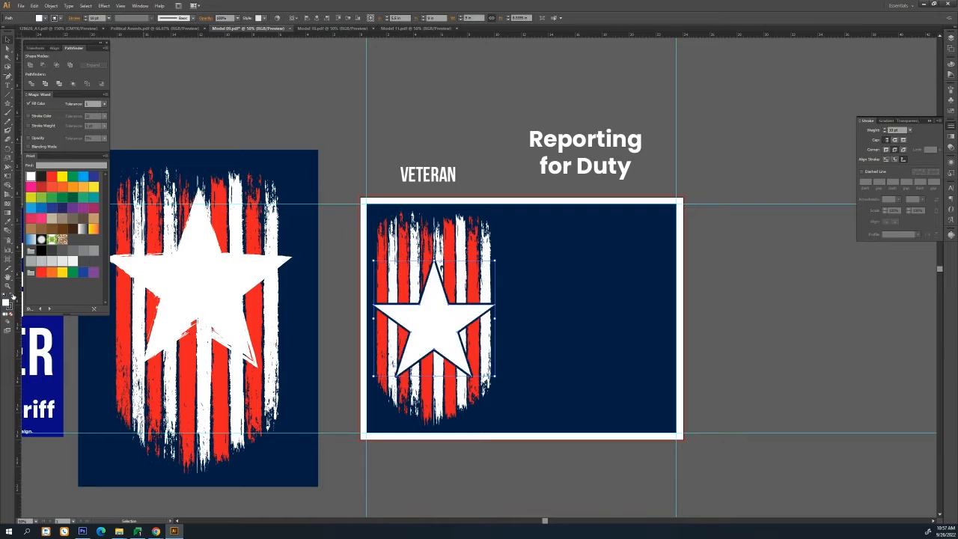
Copy the VETERAN text onto the sign and add a second line reading REPORTING FOR DUTY
{"action": "left_click", "coordinate": [423, 119]}
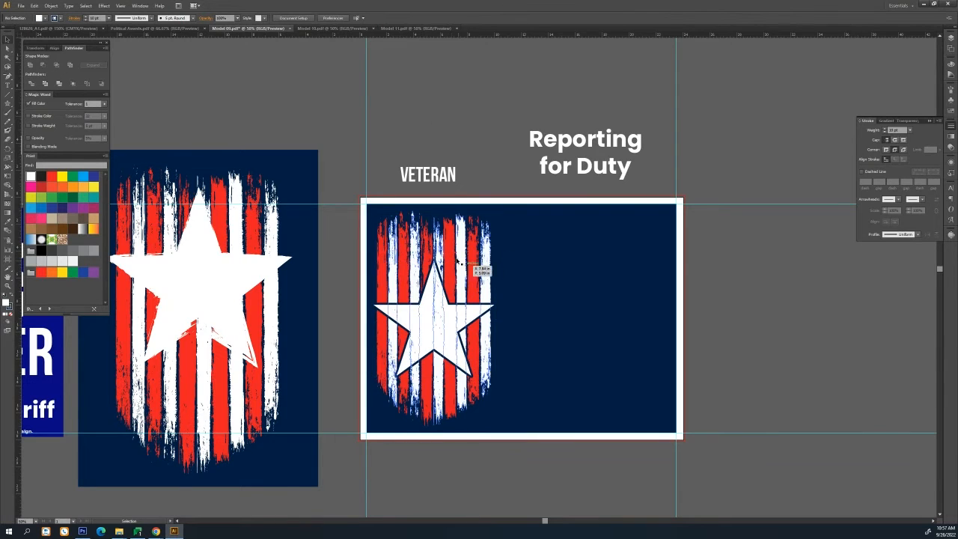
{"action": "left_click_drag", "start_coordinate": [444, 184], "coordinate": [592, 234]}
{"action": "left_click", "coordinate": [589, 236]}
{"action": "key", "text": "ctrl+shift+["}
{"action": "left_click", "coordinate": [590, 238]}
{"action": "double_click", "coordinate": [608, 229]}
{"action": "left_click", "coordinate": [608, 229]}
{"action": "key", "text": "Return"}
{"action": "type", "text": "REPORTING FOR DUTY"}
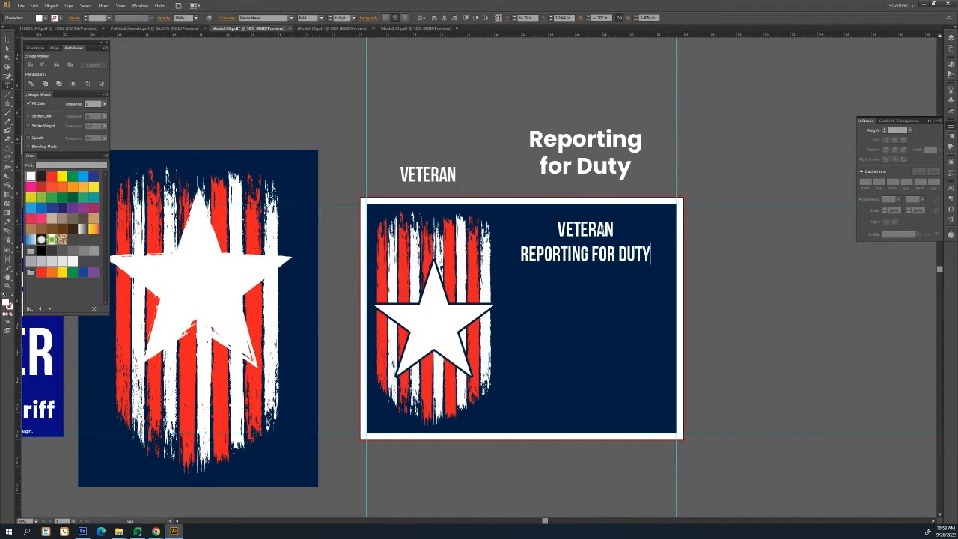
Shrink the slogan text block slightly and tighten its line spacing
{"action": "left_click", "coordinate": [7, 39]}
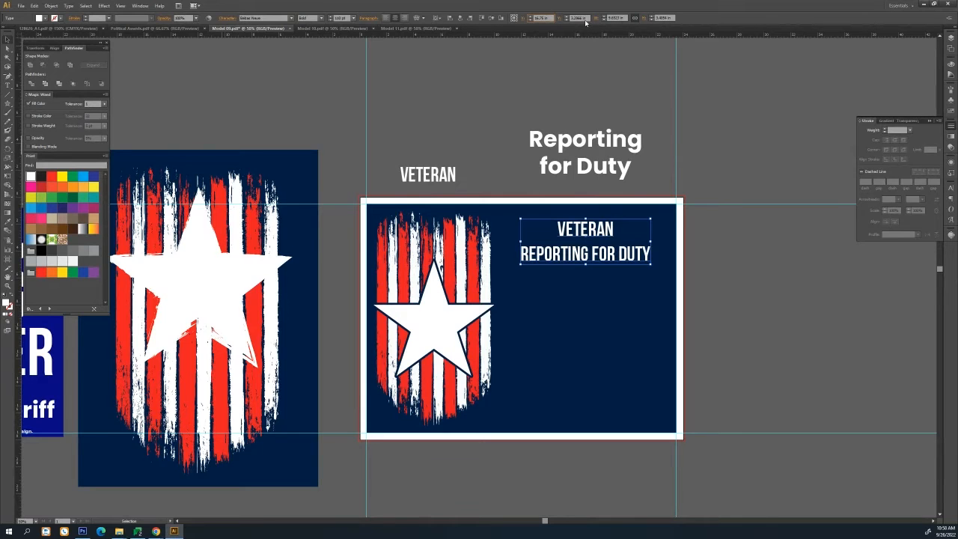
{"action": "scroll", "coordinate": [583, 18], "scroll_direction": "down", "scroll_amount": 4}
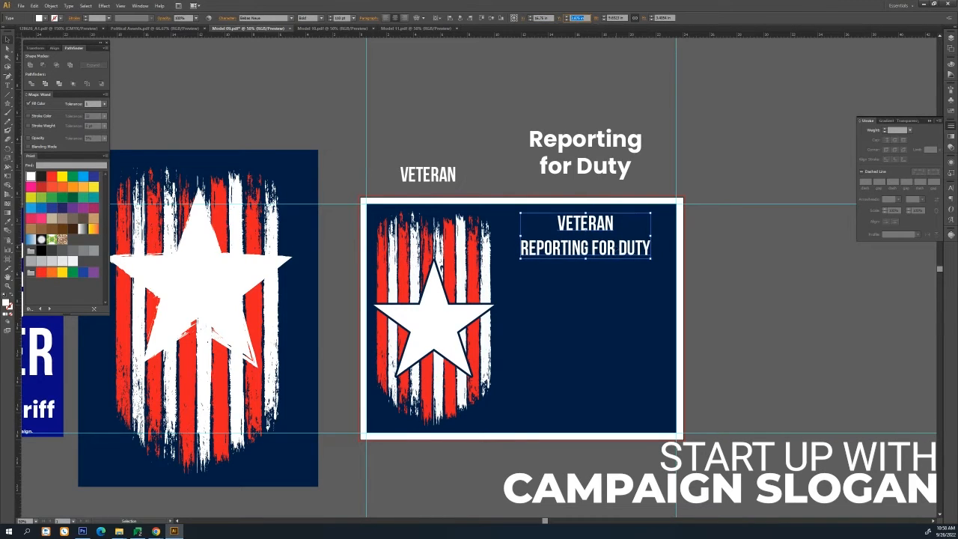
{"action": "left_click", "coordinate": [951, 189]}
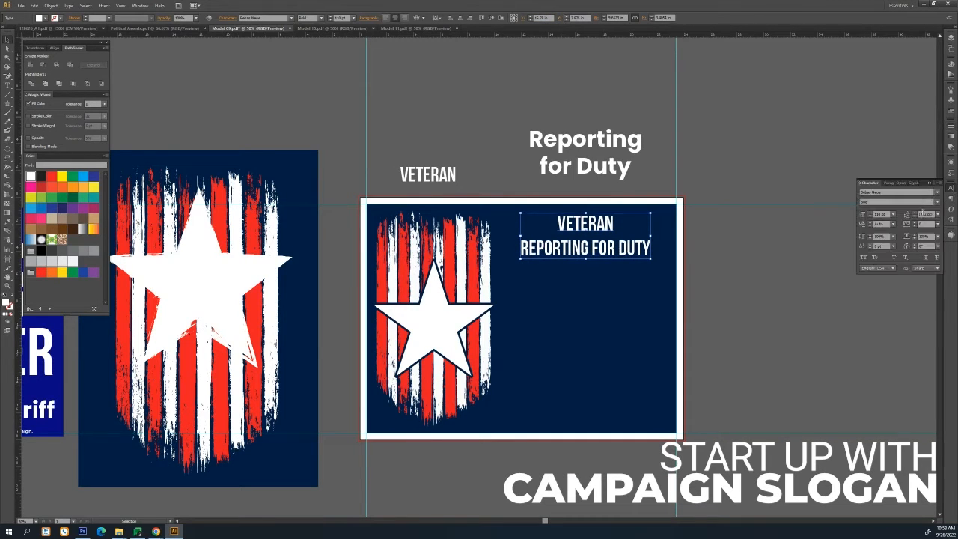
{"action": "left_click", "coordinate": [916, 217]}
{"action": "left_click", "coordinate": [915, 216]}
{"action": "left_click", "coordinate": [915, 217]}
Copy the Poppins text block below the slogan and replace its text with the candidate's first and last name on two lines
{"action": "left_click", "coordinate": [763, 217]}
{"action": "left_click_drag", "start_coordinate": [585, 171], "coordinate": [586, 311]}
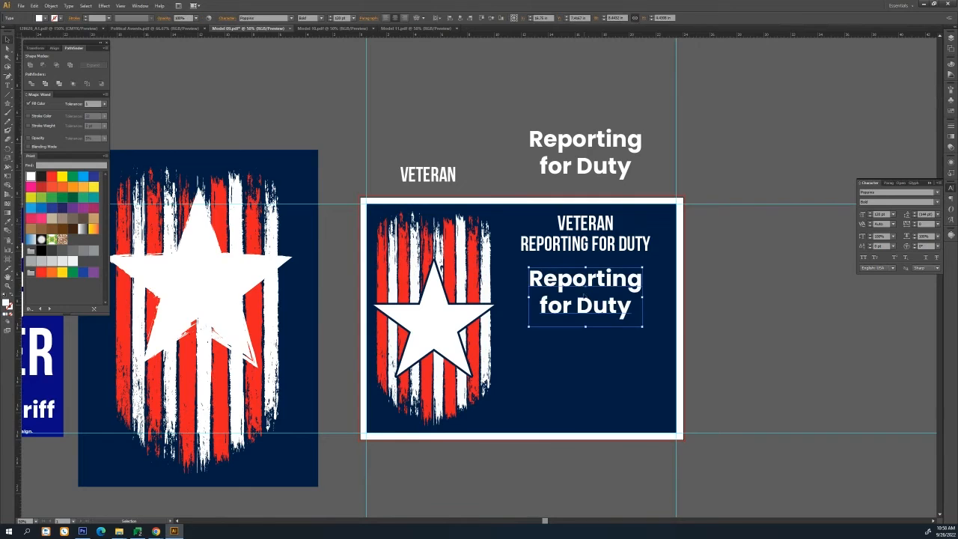
{"action": "key", "text": "t"}
{"action": "left_click", "coordinate": [585, 283]}
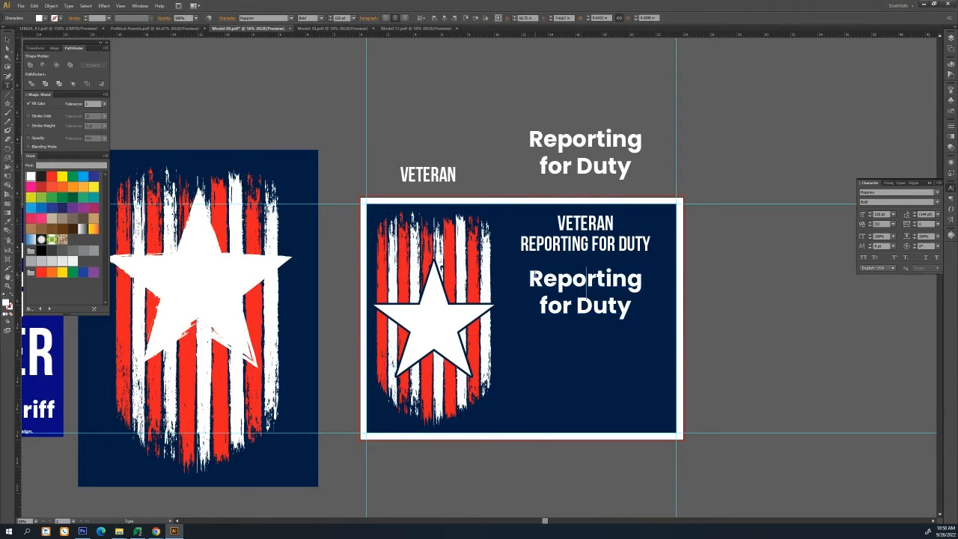
{"action": "key", "text": "ctrl+a"}
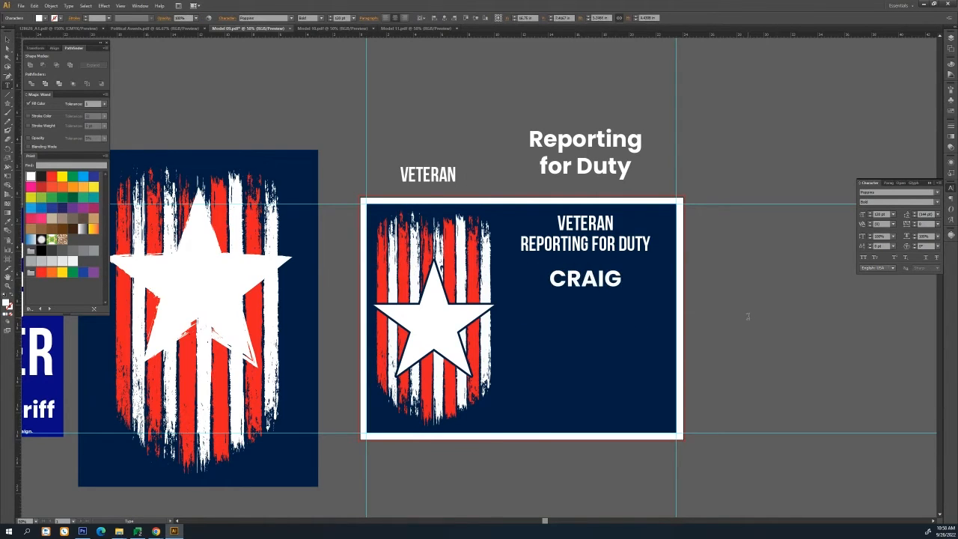
{"action": "key", "text": "Return"}
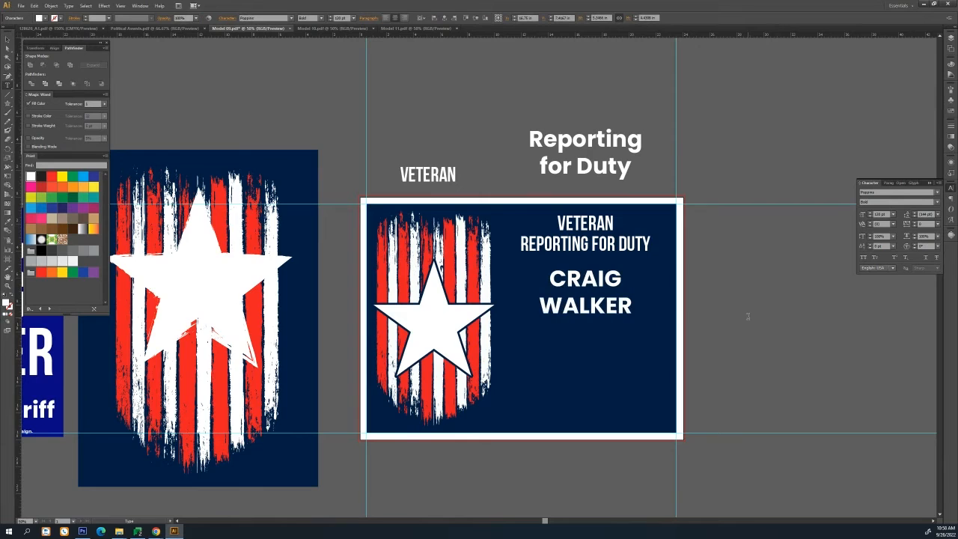
Apply the slogan's text style to the name with the Eyedropper and set its leading to Auto
{"action": "left_click", "coordinate": [6, 38]}
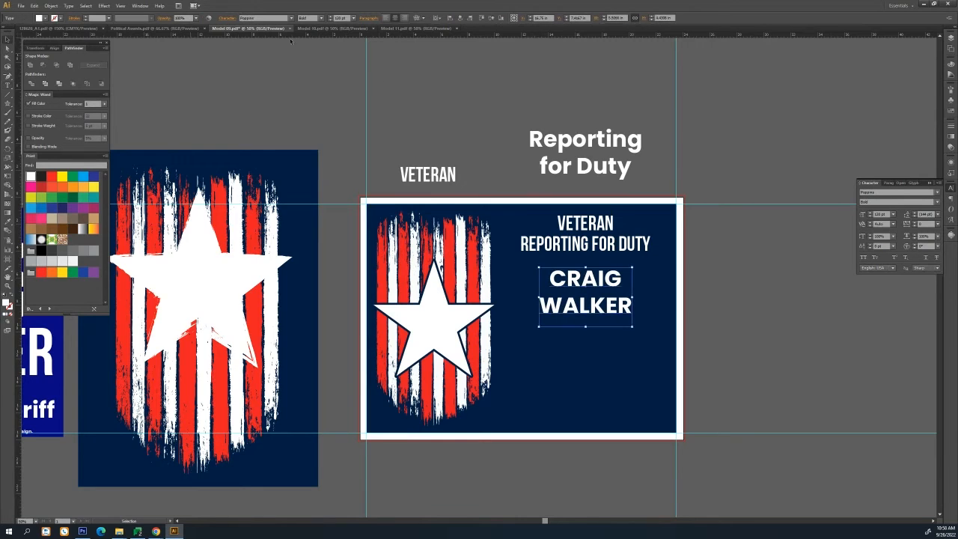
{"action": "key", "text": "i"}
{"action": "left_click", "coordinate": [597, 228]}
{"action": "left_click", "coordinate": [6, 38]}
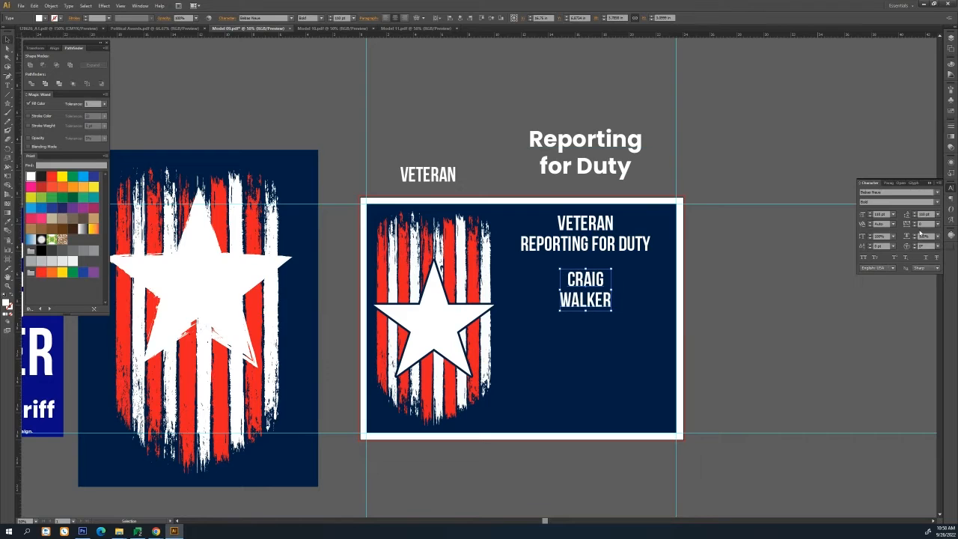
{"action": "left_click", "coordinate": [937, 216]}
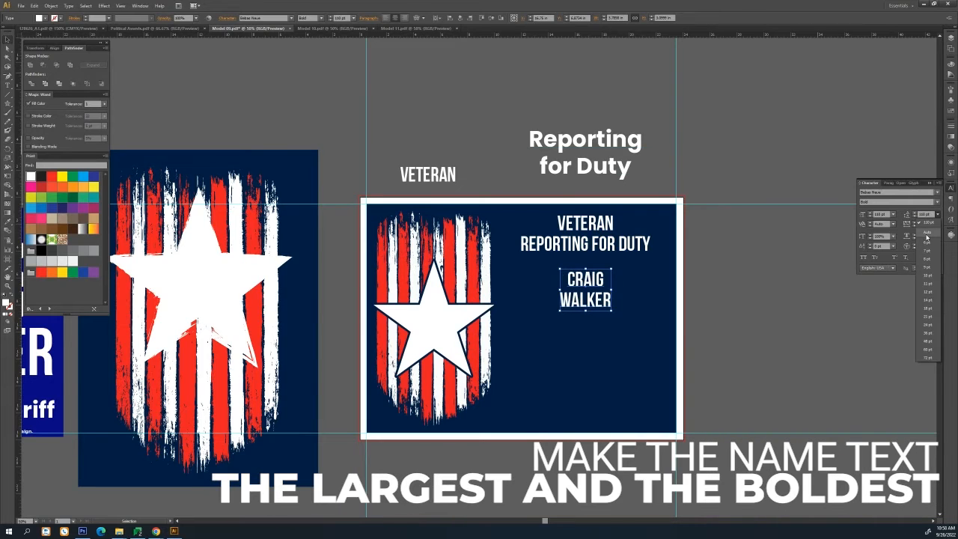
{"action": "left_click", "coordinate": [927, 232]}
Enlarge the name text's font size considerably and tighten its leading
{"action": "left_click", "coordinate": [331, 17], "text": "shift"}
{"action": "left_click", "coordinate": [331, 16], "text": "shift"}
{"action": "left_click", "coordinate": [331, 16], "text": "shift"}
{"action": "left_click", "coordinate": [331, 17], "text": "shift"}
{"action": "left_click", "coordinate": [331, 17], "text": "shift"}
{"action": "left_click", "coordinate": [331, 17], "text": "shift"}
{"action": "left_click", "coordinate": [331, 17], "text": "shift"}
{"action": "left_click", "coordinate": [331, 17], "text": "shift"}
{"action": "left_click", "coordinate": [331, 16], "text": "shift"}
{"action": "left_click", "coordinate": [331, 16], "text": "shift"}
{"action": "left_click", "coordinate": [331, 16], "text": "shift"}
{"action": "left_click", "coordinate": [331, 16], "text": "shift"}
{"action": "left_click", "coordinate": [331, 16], "text": "shift"}
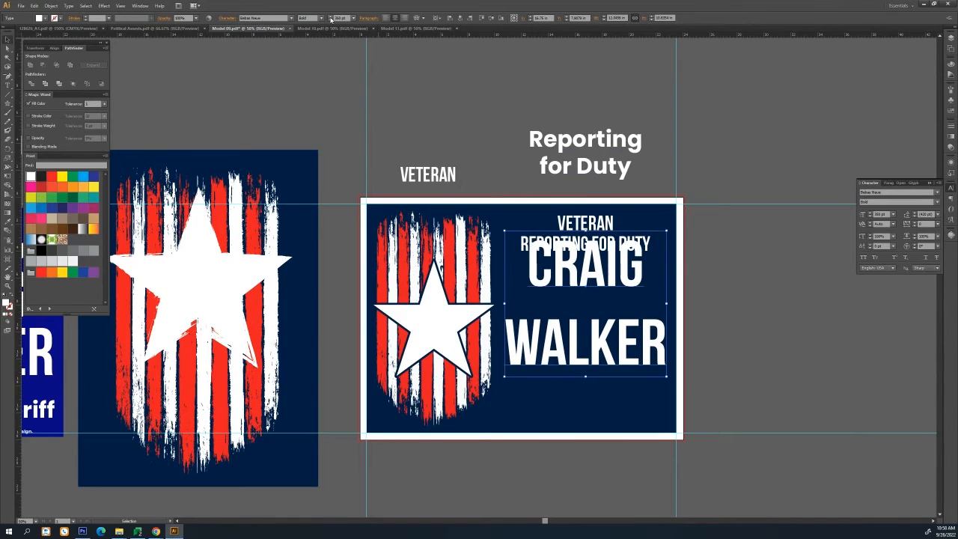
{"action": "left_click", "coordinate": [331, 16], "text": "shift"}
{"action": "left_click", "coordinate": [915, 217]}
{"action": "left_click", "coordinate": [915, 217]}
{"action": "left_click", "coordinate": [915, 217]}
{"action": "left_click", "coordinate": [915, 218]}
{"action": "left_click", "coordinate": [915, 217]}
{"action": "left_click", "coordinate": [915, 217]}
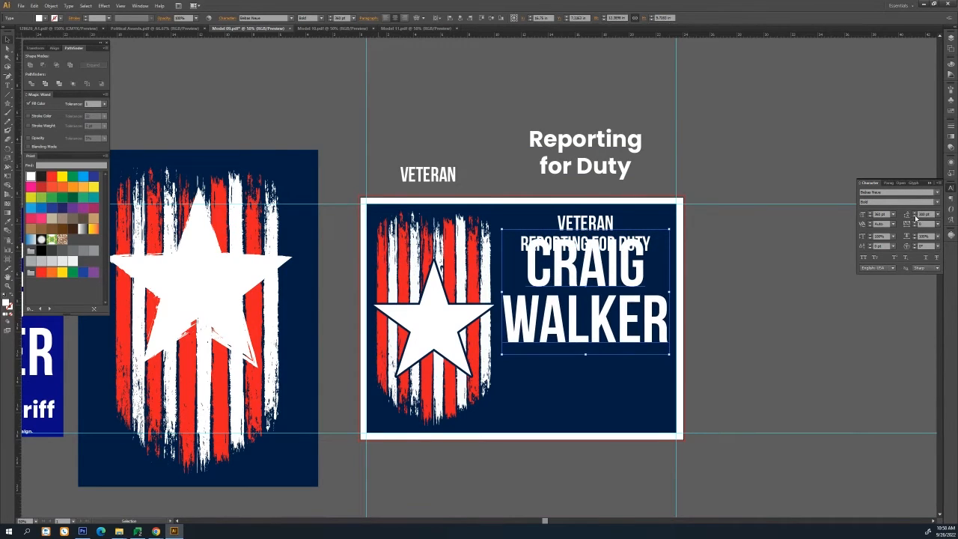
Move the name text down beneath the slogan
{"action": "left_click", "coordinate": [581, 18]}
{"action": "scroll", "coordinate": [581, 18], "scroll_direction": "up", "scroll_amount": 2}
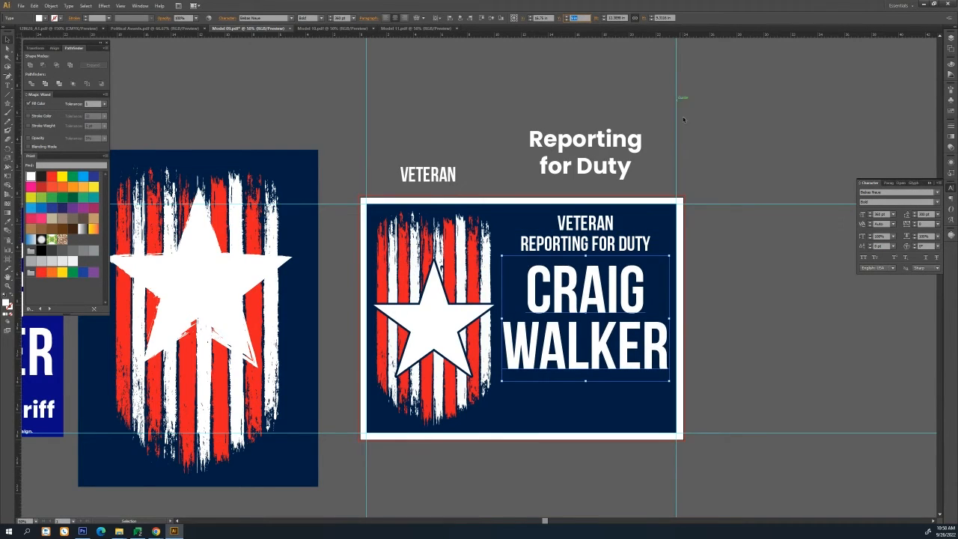
Fine-tune the name text's vertical position on the sign
{"action": "key", "text": "Down"}
{"action": "key", "text": "Down"}
{"action": "key", "text": "Up"}
{"action": "key", "text": "Down"}
Duplicate the Poppins "Reporting for Duty" text below the name and replace its text with "for"
{"action": "left_click", "coordinate": [746, 130]}
{"action": "left_click_drag", "start_coordinate": [557, 169], "coordinate": [582, 401]}
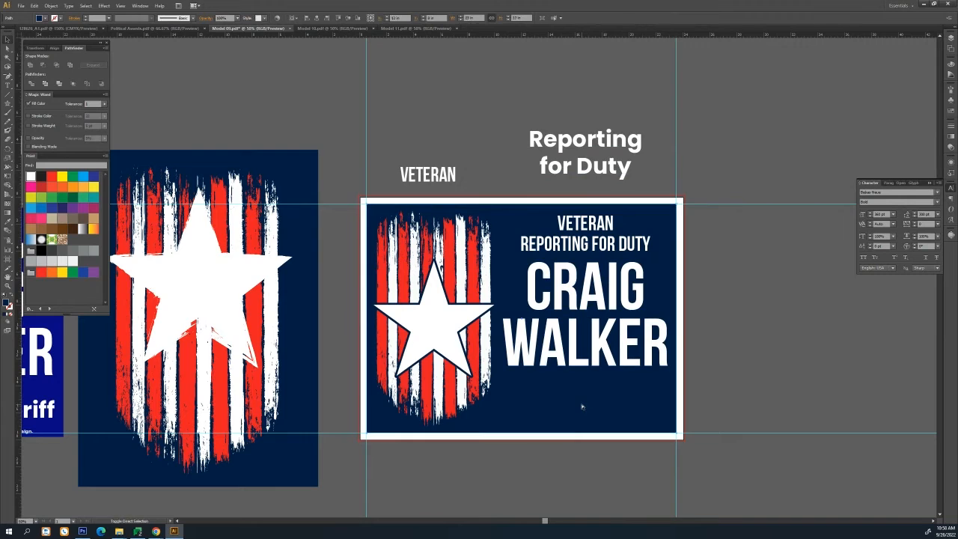
{"action": "double_click", "coordinate": [586, 392]}
{"action": "double_click", "coordinate": [587, 393]}
{"action": "left_click", "coordinate": [549, 390]}
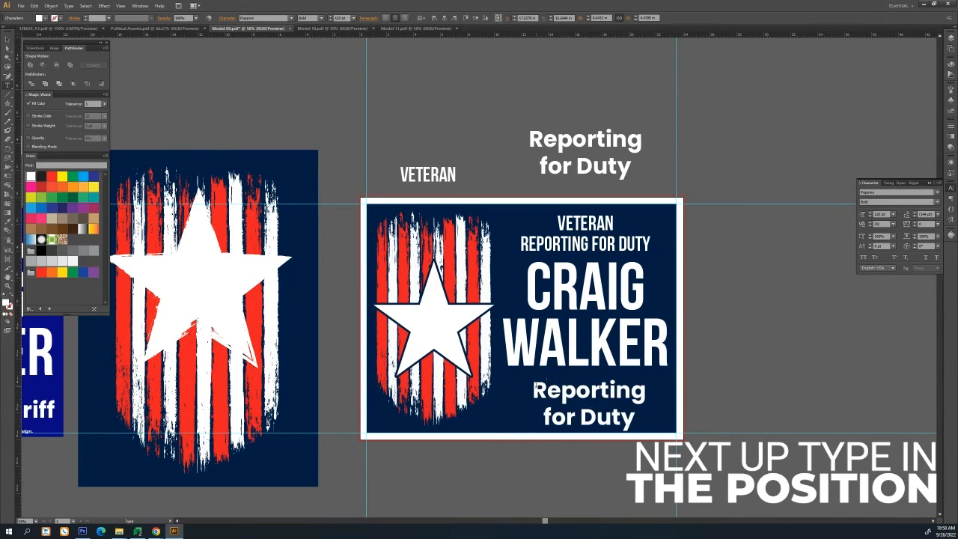
{"action": "left_click_drag", "start_coordinate": [537, 387], "coordinate": [686, 419]}
{"action": "type", "text": "for"}
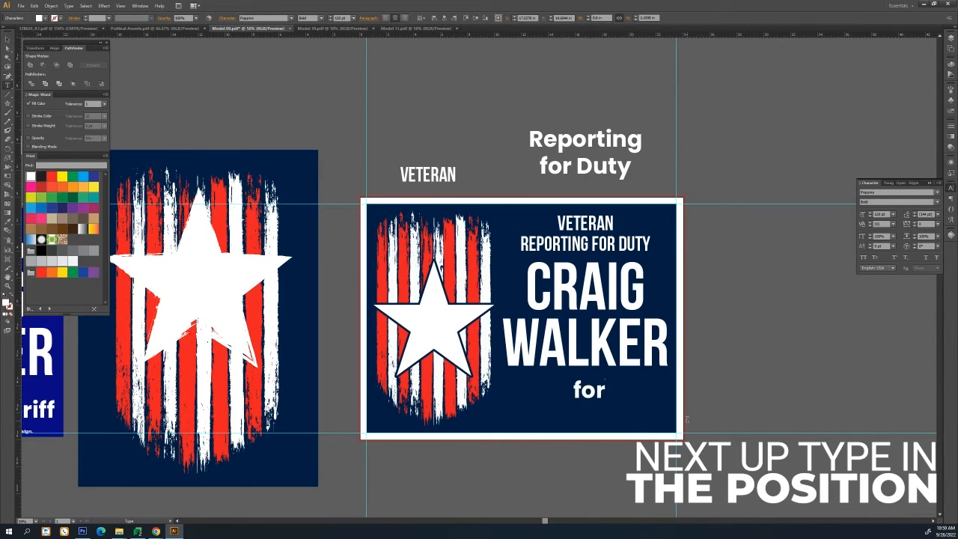
{"action": "key", "text": "Escape"}
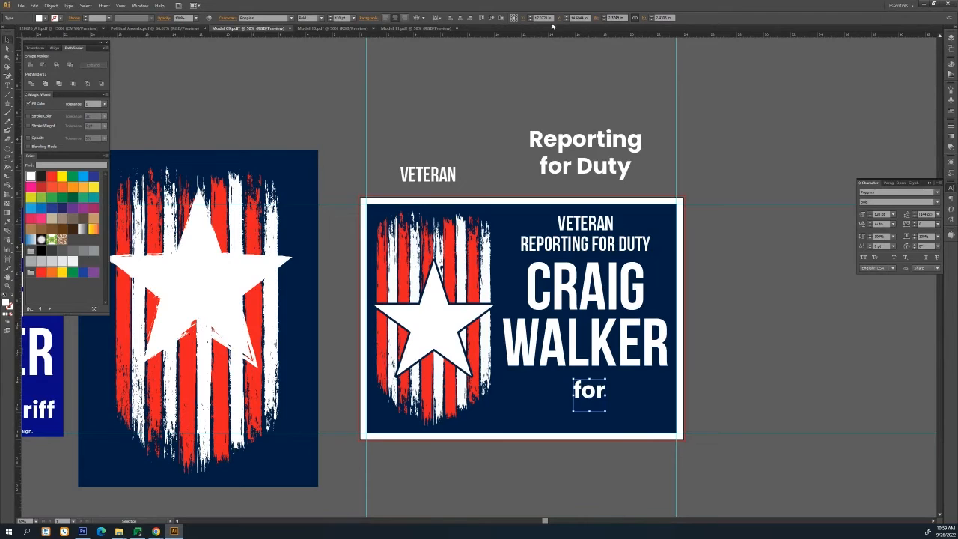
Move the "for" text up so it sits just beneath the name
{"action": "left_click", "coordinate": [543, 20]}
{"action": "key", "text": "Down"}
{"action": "key", "text": "Down"}
{"action": "key", "text": "Down"}
{"action": "left_click", "coordinate": [577, 17]}
{"action": "key", "text": "Up"}
{"action": "key", "text": "Up"}
{"action": "key", "text": "Up"}
{"action": "key", "text": "Up"}
{"action": "key", "text": "Down"}
{"action": "key", "text": "Up"}
{"action": "left_click", "coordinate": [742, 357]}
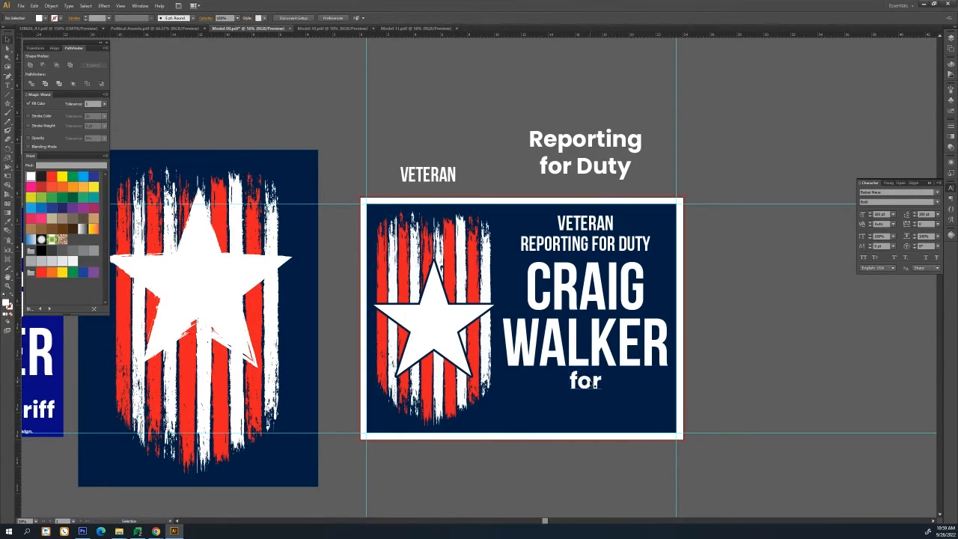
Duplicate the "for" text below the sign and change its text to "County Sheriff"
{"action": "left_click_drag", "start_coordinate": [588, 383], "coordinate": [586, 470]}
{"action": "double_click", "coordinate": [586, 470]}
{"action": "double_click", "coordinate": [586, 470]}
{"action": "type", "text": "County Sherfif"}
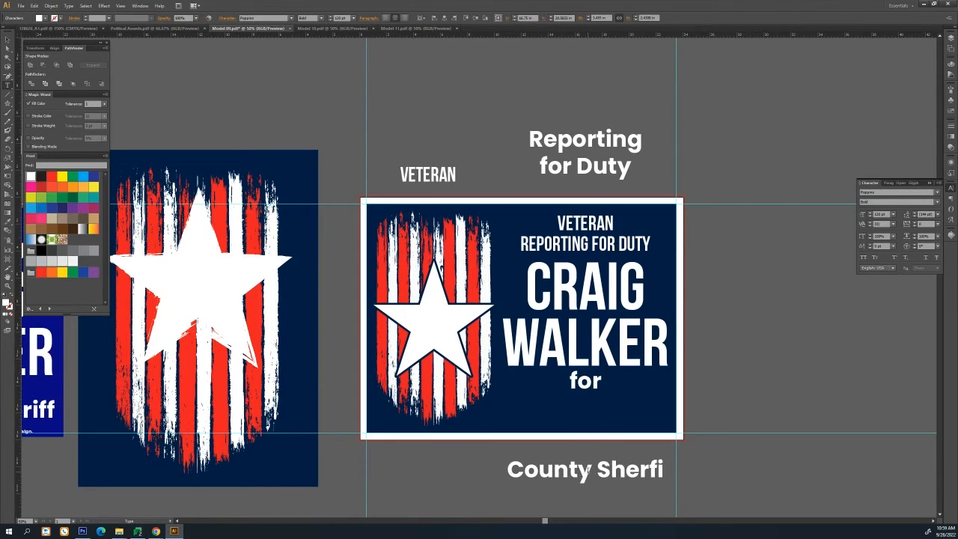
{"action": "key", "text": "BackSpace"}
{"action": "key", "text": "BackSpace"}
{"action": "key", "text": "BackSpace"}
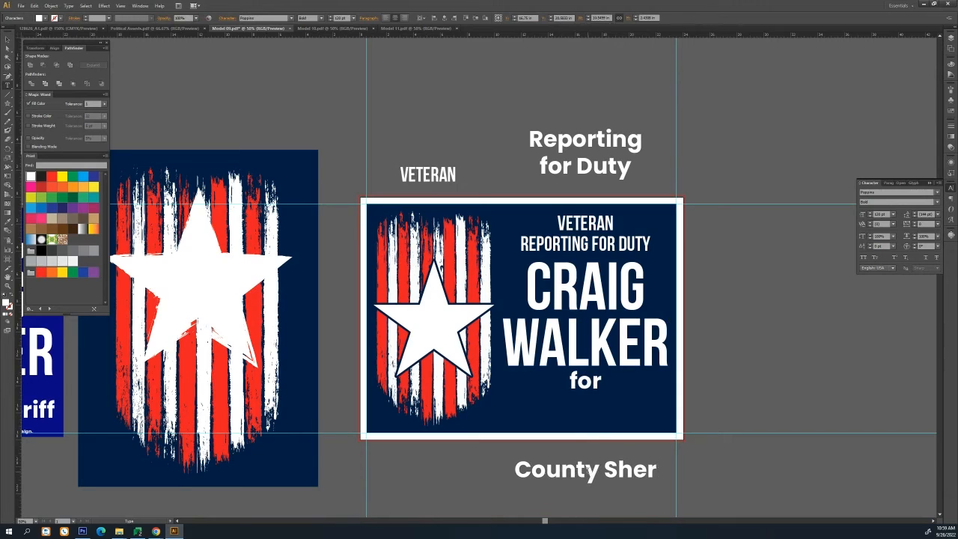
{"action": "type", "text": "iff"}
{"action": "key", "text": "Escape"}
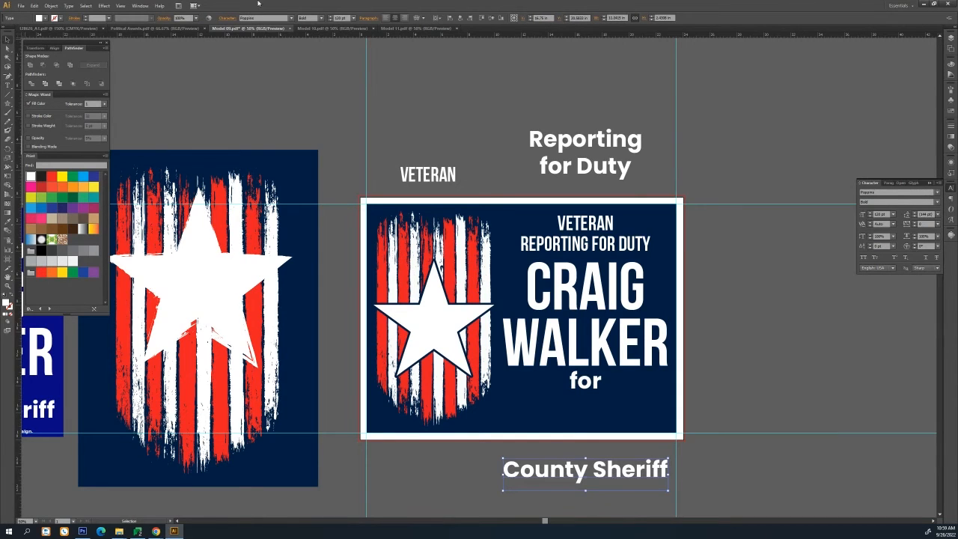
Move the "County Sheriff" text up onto the sign beneath "for"
{"action": "left_click", "coordinate": [578, 17]}
{"action": "key", "text": "Down"}
{"action": "key", "text": "Down"}
{"action": "key", "text": "Down"}
{"action": "key", "text": "Down"}
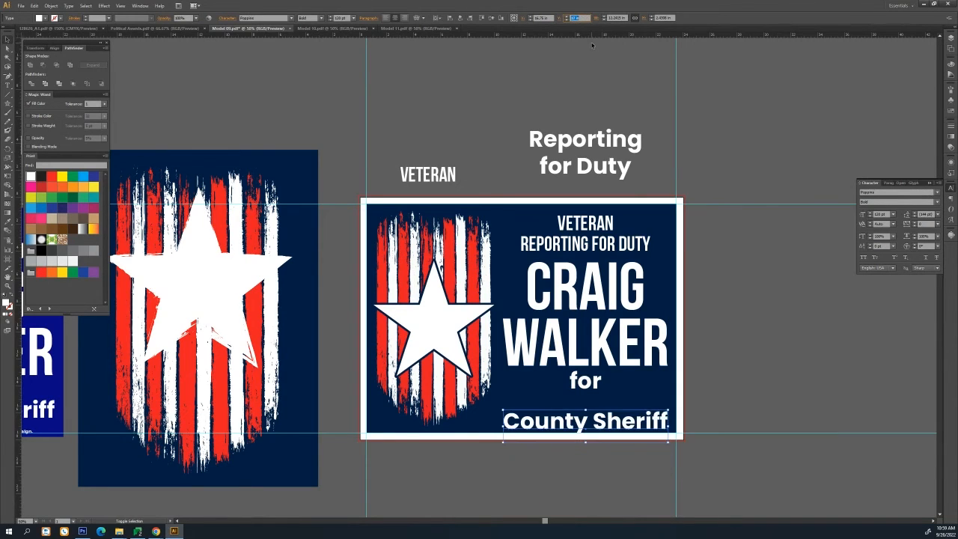
{"action": "key", "text": "Down"}
{"action": "key", "text": "Down"}
{"action": "key", "text": "Down"}
{"action": "key", "text": "Down"}
{"action": "key", "text": "Down"}
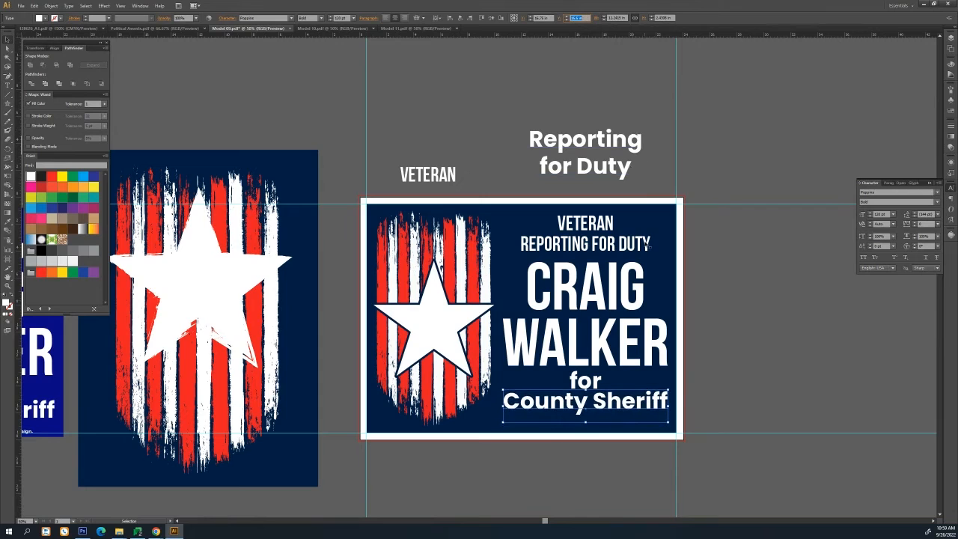
Reduce the "for" text's font size to 80 pt and nudge it into place
{"action": "left_click", "coordinate": [585, 380]}
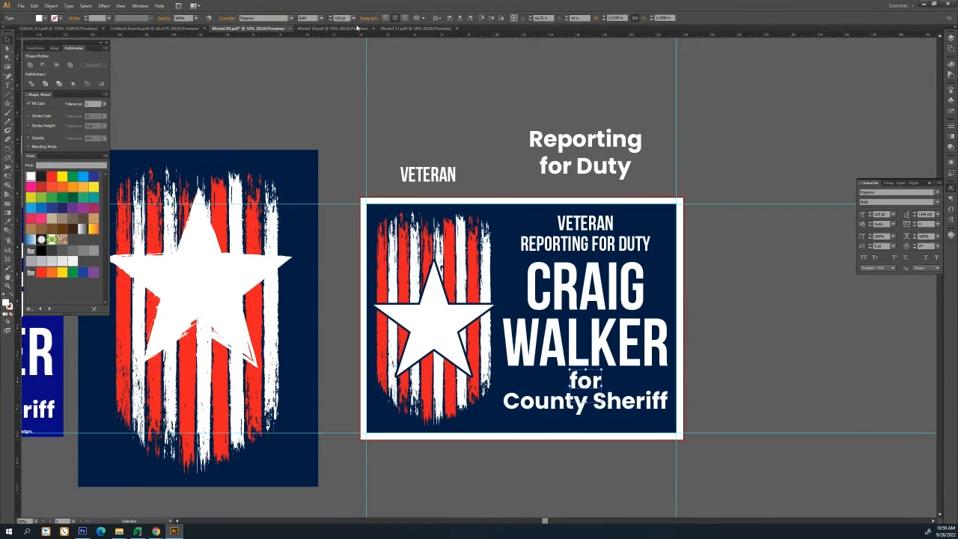
{"action": "left_click", "coordinate": [330, 20]}
{"action": "left_click", "coordinate": [330, 21]}
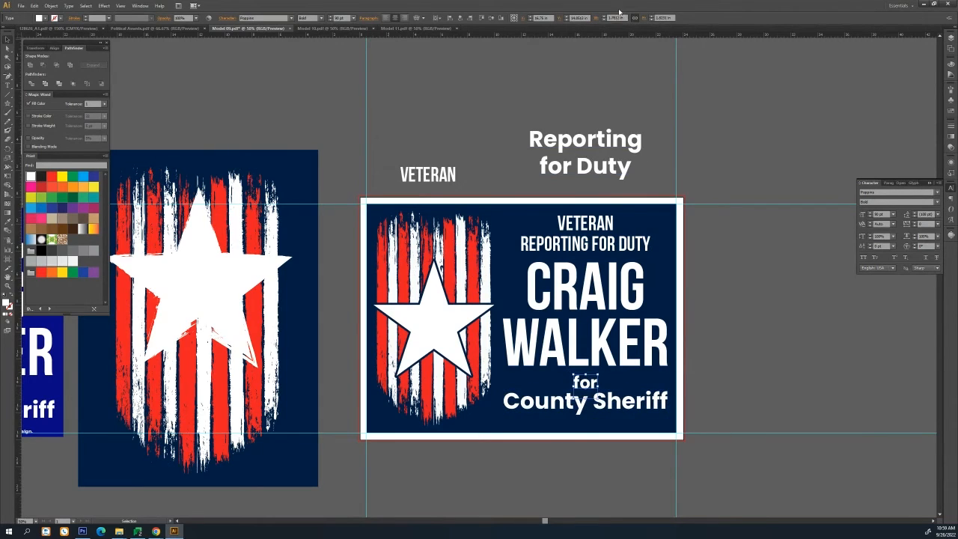
{"action": "left_click", "coordinate": [577, 17]}
{"action": "key", "text": "Down"}
{"action": "key", "text": "Down"}
{"action": "key", "text": "Down"}
{"action": "key", "text": "Down"}
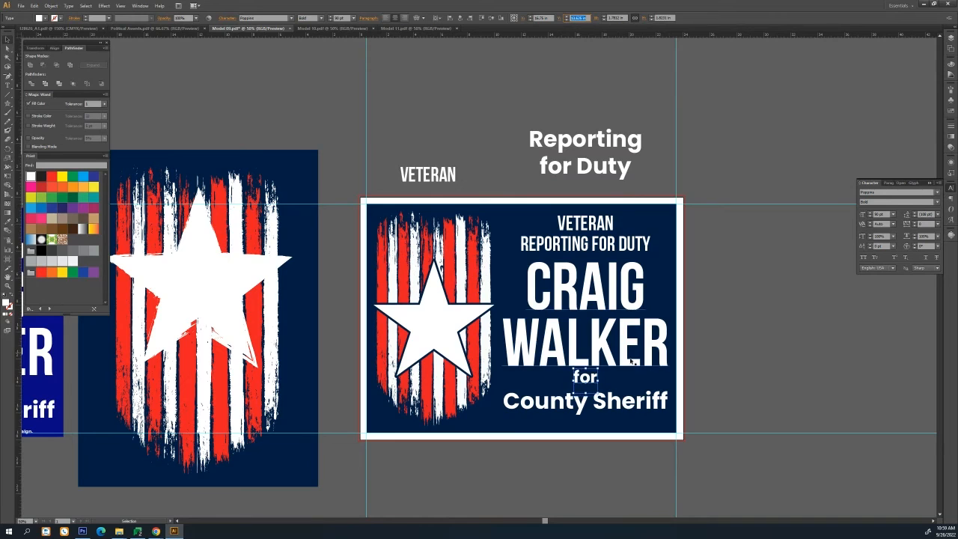
Nudge the "County Sheriff" text up slightly closer to "for"
{"action": "left_click", "coordinate": [616, 402]}
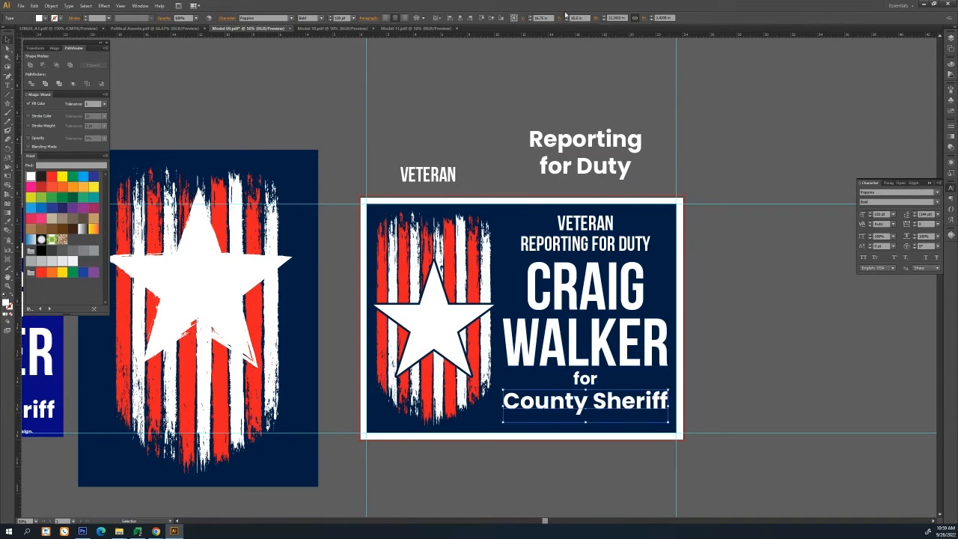
{"action": "key", "text": "Up"}
{"action": "key", "text": "Up"}
{"action": "key", "text": "Up"}
{"action": "key", "text": "Up"}
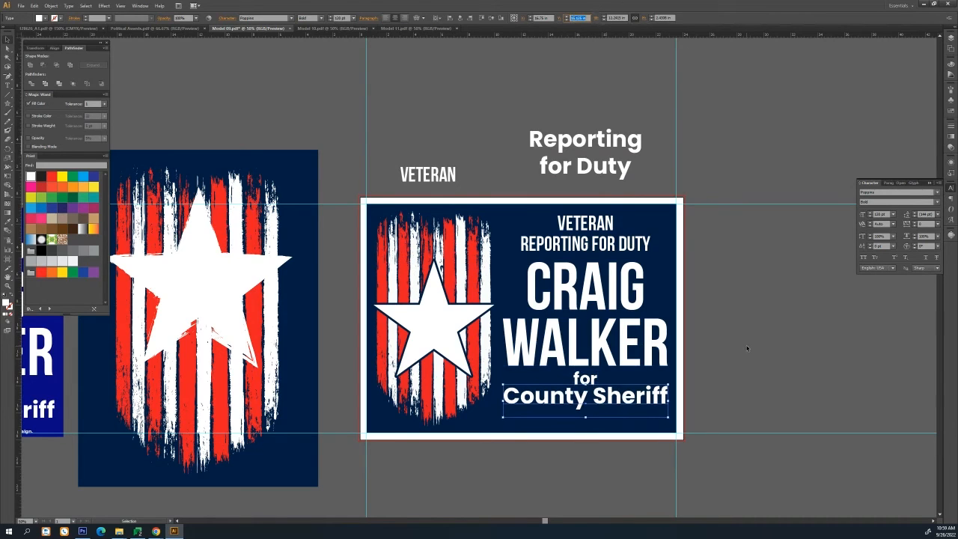
{"action": "left_click", "coordinate": [735, 346]}
{"action": "left_click_drag", "start_coordinate": [617, 395], "coordinate": [617, 463]}
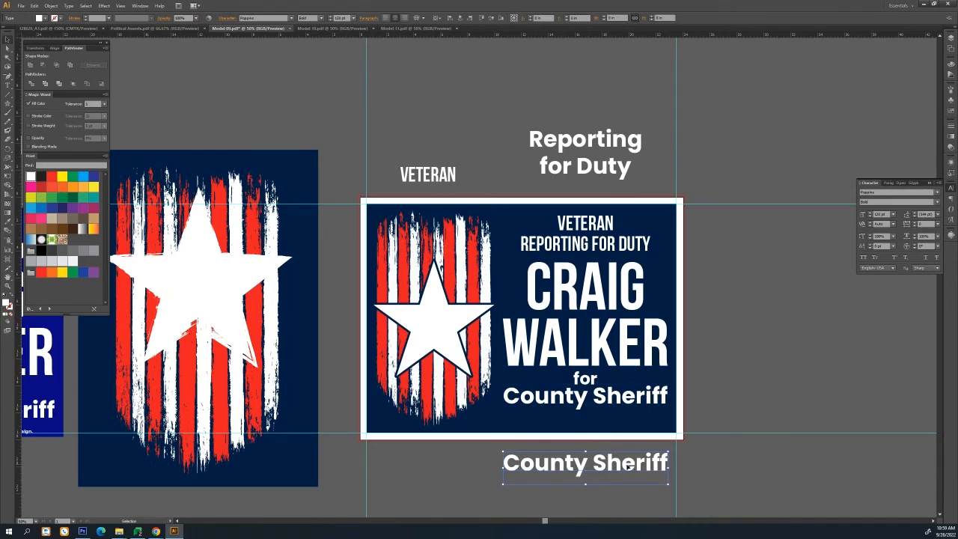
{"action": "triple_click", "coordinate": [618, 463]}
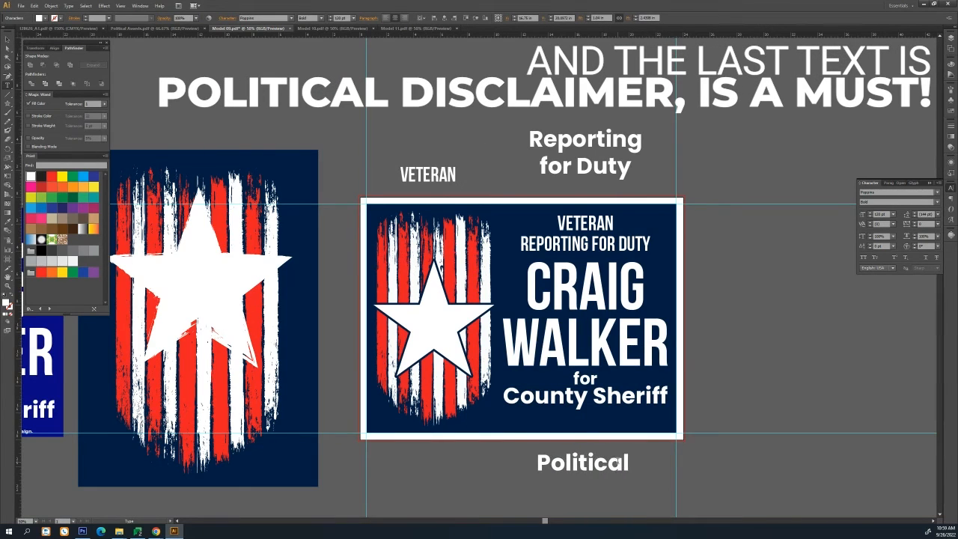
{"action": "type", "text": "Camp"}
{"action": "key", "text": "BackSpace"}
{"action": "key", "text": "BackSpace"}
{"action": "key", "text": "BackSpace"}
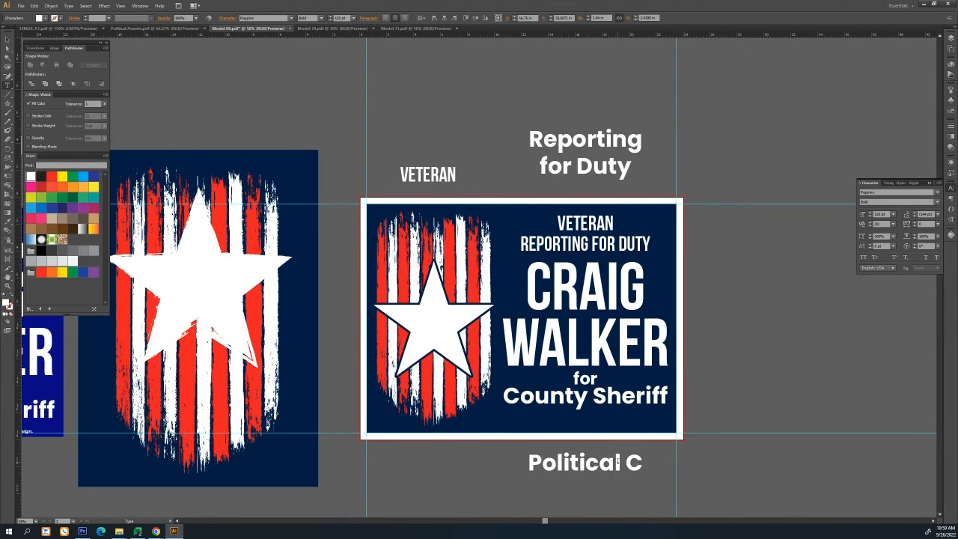
{"action": "type", "text": "d paid f"}
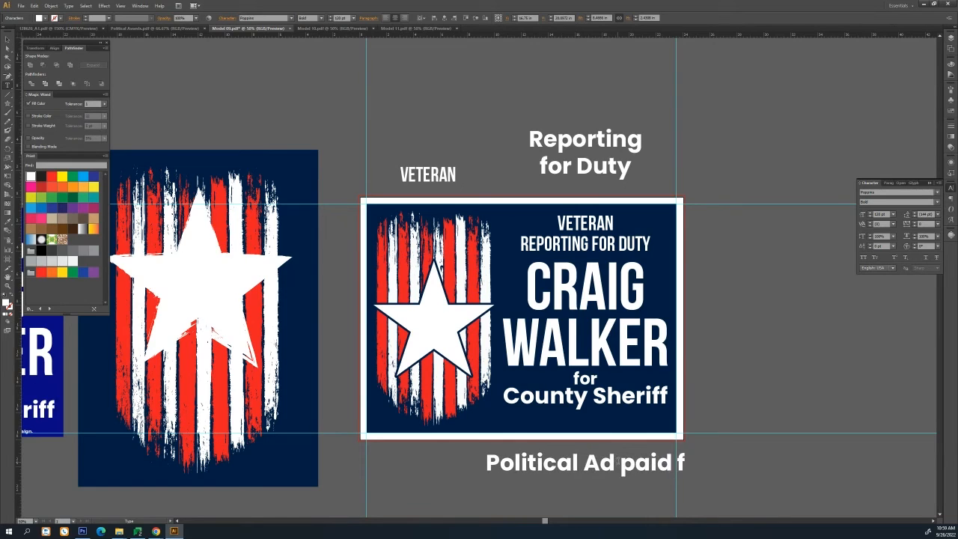
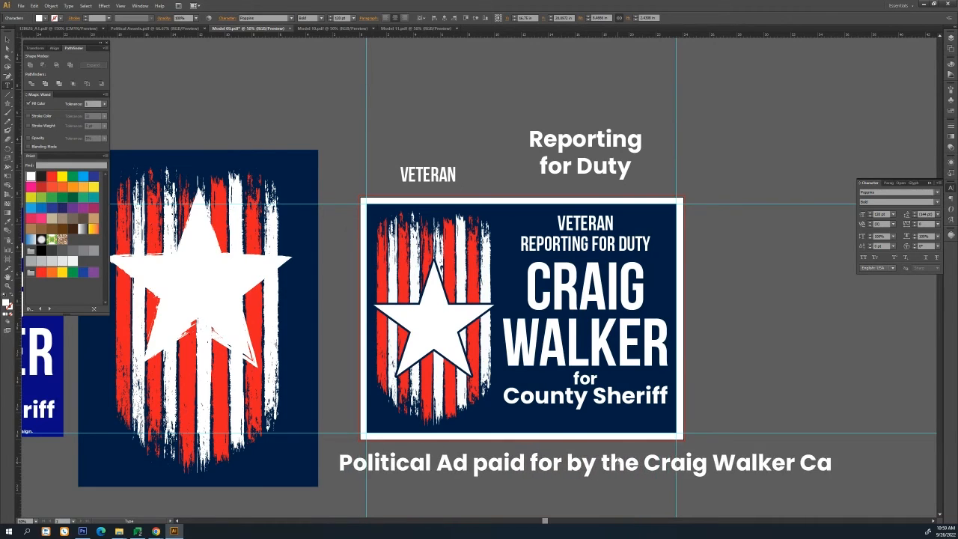
{"action": "type", "text": "mpaign."}
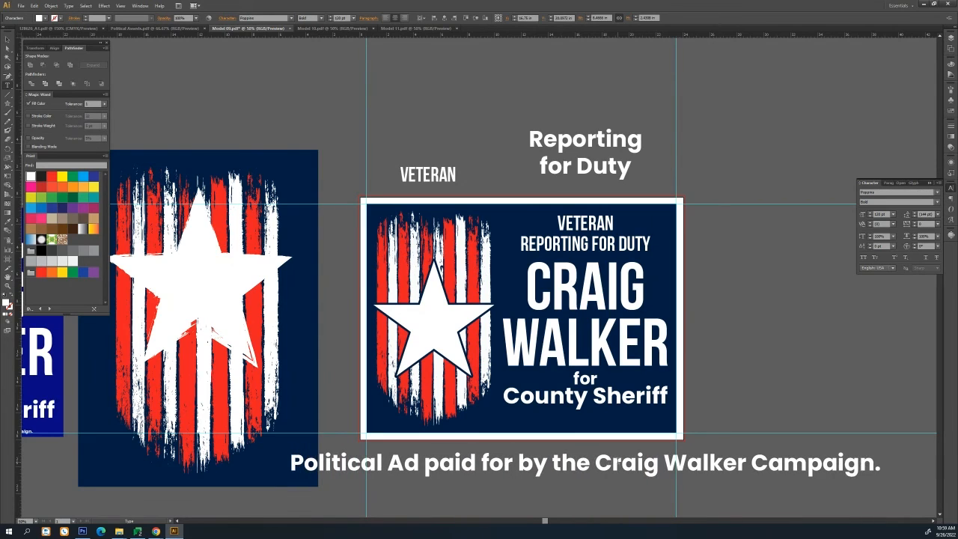
Shrink the political disclaimer text to a small font size
{"action": "left_click", "coordinate": [6, 39]}
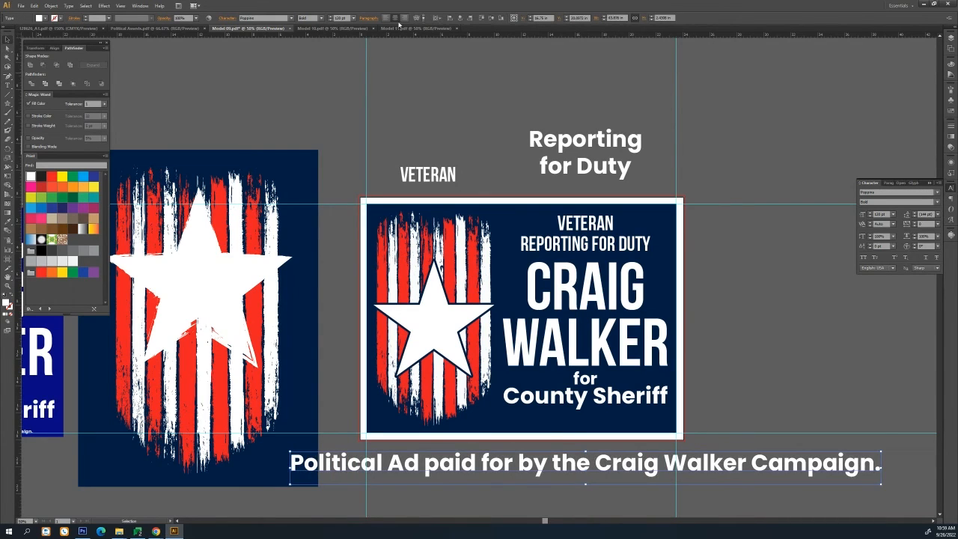
{"action": "left_click", "coordinate": [330, 20]}
{"action": "left_click", "coordinate": [330, 20]}
{"action": "left_click", "coordinate": [330, 20]}
{"action": "left_click", "coordinate": [331, 21]}
{"action": "left_click", "coordinate": [331, 21]}
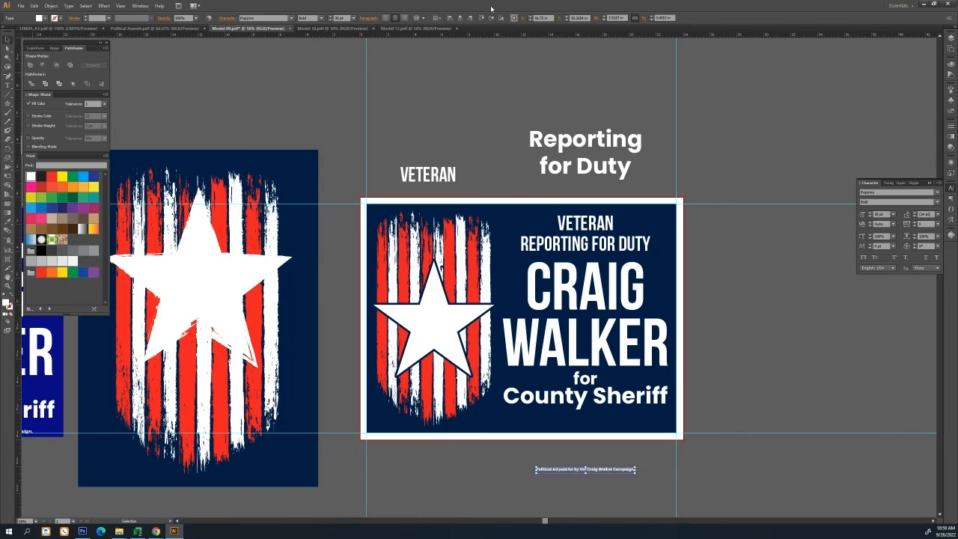
{"action": "left_click", "coordinate": [330, 16]}
{"action": "left_click", "coordinate": [330, 17]}
{"action": "left_click", "coordinate": [331, 16]}
{"action": "left_click", "coordinate": [330, 17]}
Move the disclaimer up onto the sign's bottom edge
{"action": "left_click", "coordinate": [580, 18]}
{"action": "key", "text": "shift+Down"}
{"action": "key", "text": "shift+Down"}
{"action": "key", "text": "shift+Down"}
{"action": "key", "text": "shift+Down"}
{"action": "key", "text": "Up"}
{"action": "key", "text": "Up"}
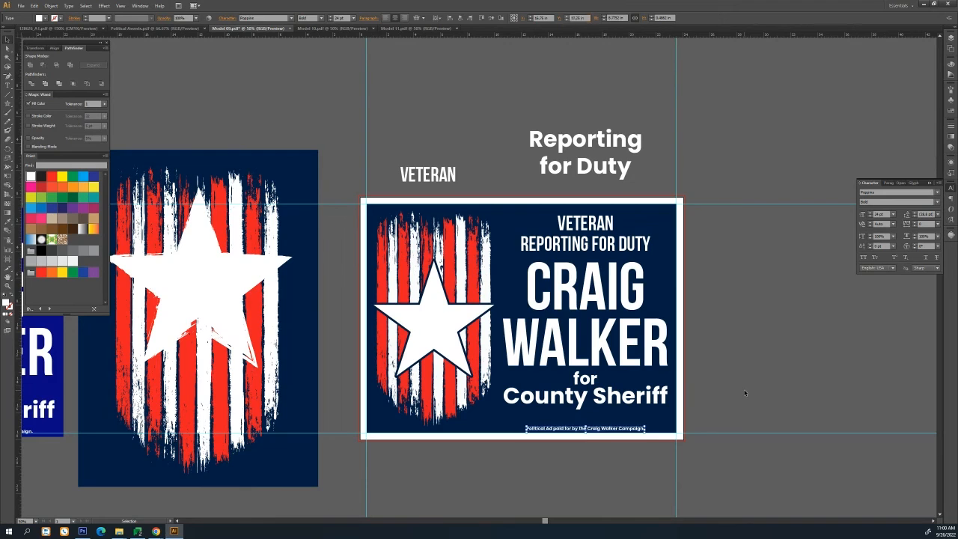
{"action": "left_click", "coordinate": [746, 393]}
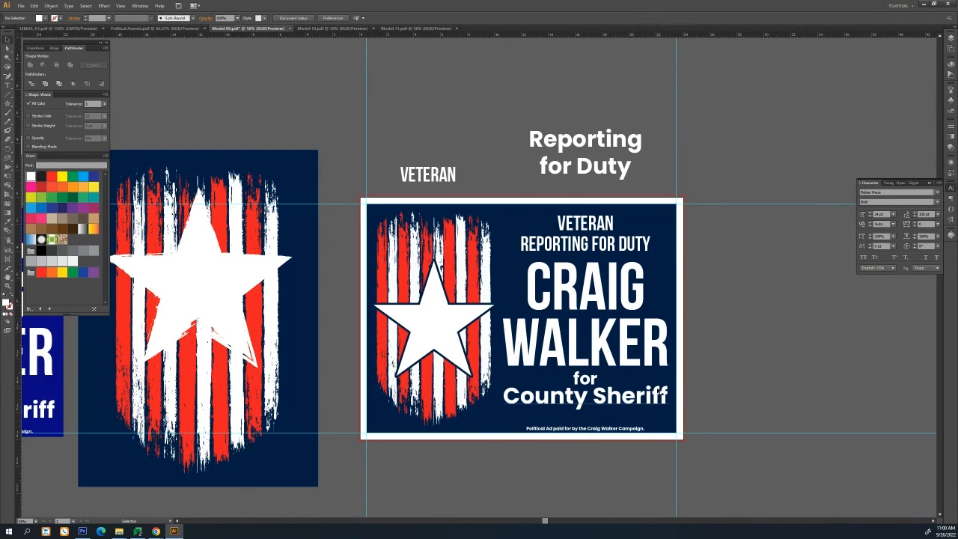
Reposition the "County Sheriff" text slightly lower above the disclaimer
{"action": "left_click", "coordinate": [640, 411]}
{"action": "left_click", "coordinate": [578, 18]}
{"action": "key", "text": "Up"}
{"action": "key", "text": "Up"}
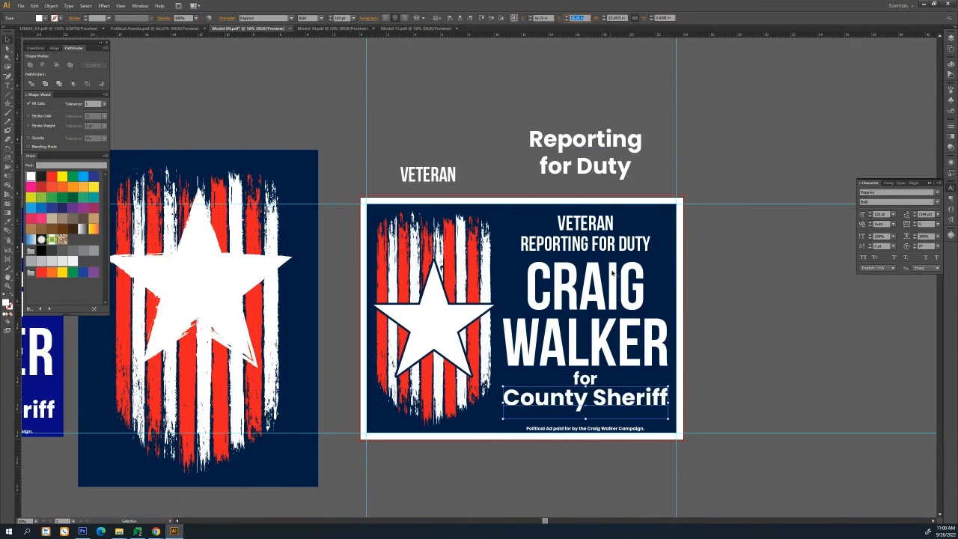
{"action": "key", "text": "Up"}
{"action": "key", "text": "Up"}
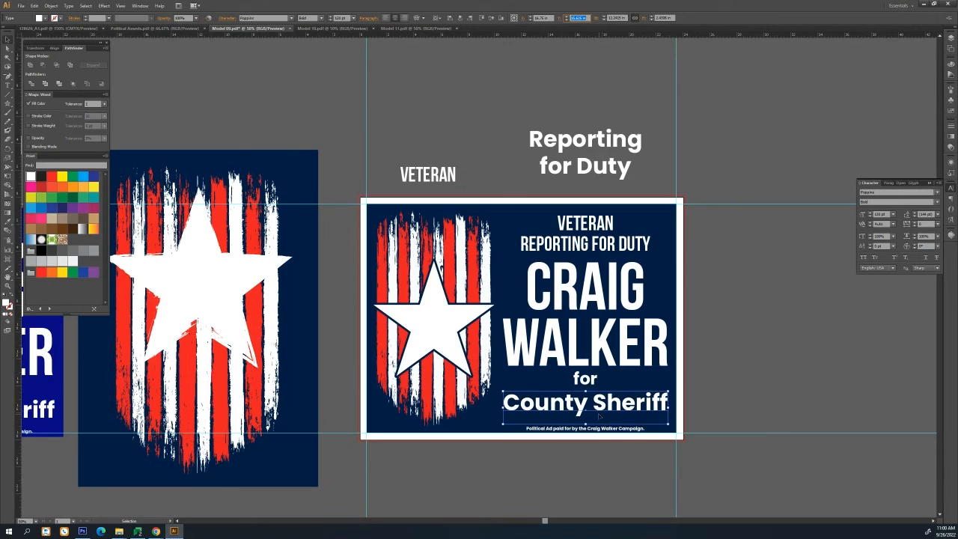
{"action": "key", "text": "Down"}
{"action": "key", "text": "Down"}
Nudge the "for" text up to balance the spacing between the name and office
{"action": "left_click", "coordinate": [586, 378]}
{"action": "key", "text": "Down"}
{"action": "key", "text": "Down"}
{"action": "key", "text": "Down"}
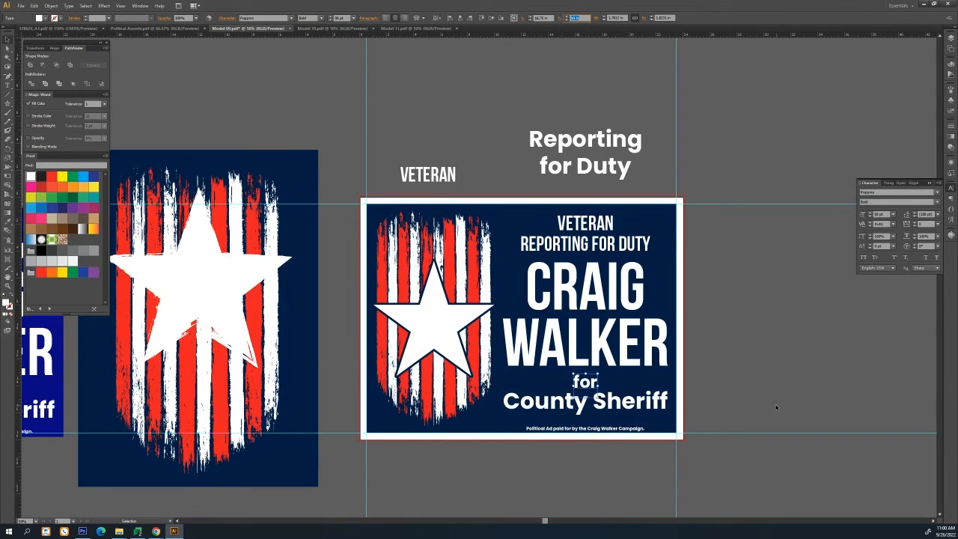
{"action": "left_click", "coordinate": [741, 390]}
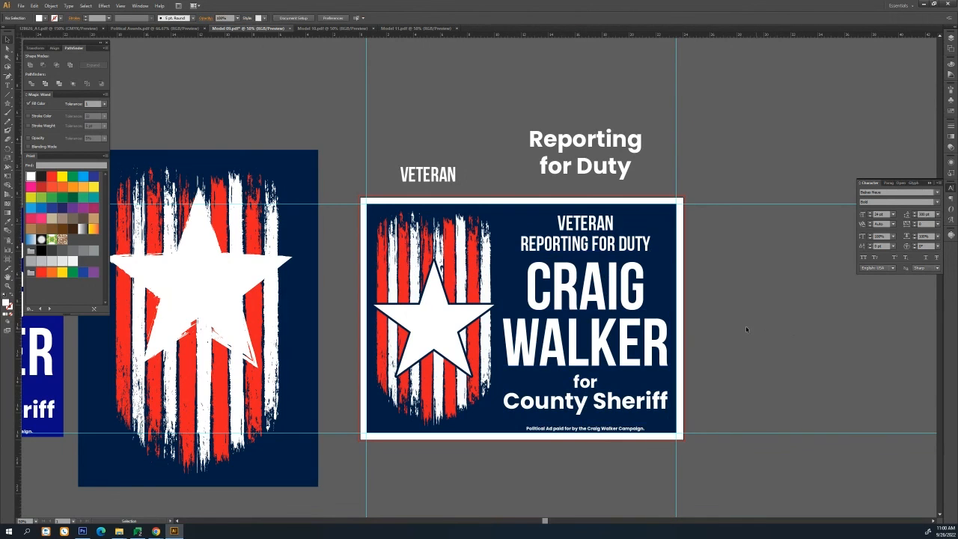
Fit the artboard in the window to review the finished sign
{"action": "scroll", "coordinate": [672, 327], "scroll_direction": "up", "scroll_amount": 1}
{"action": "left_click_drag", "start_coordinate": [672, 327], "coordinate": [669, 290]}
{"action": "left_click", "coordinate": [610, 224]}
{"action": "left_click", "coordinate": [764, 225]}
{"action": "key", "text": "a"}
{"action": "key", "text": "ctrl+0"}
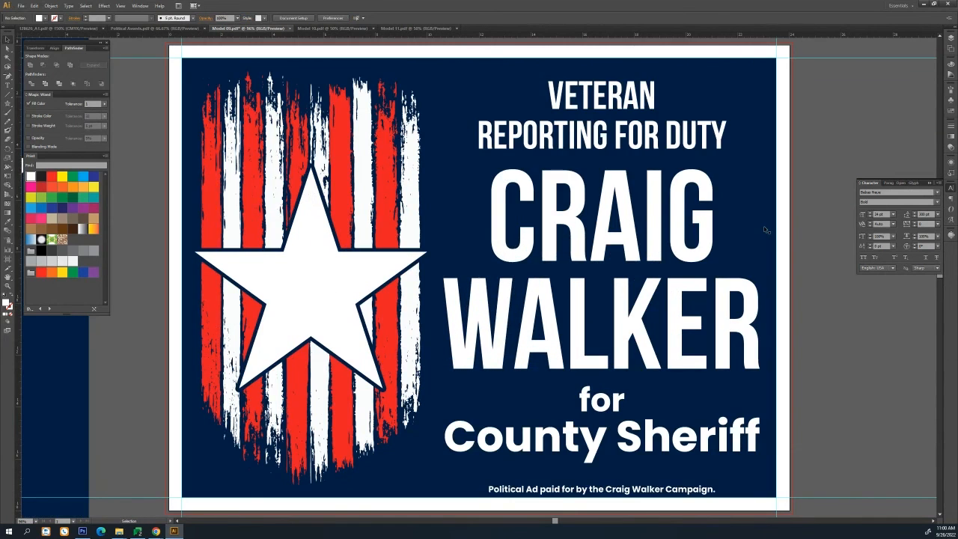